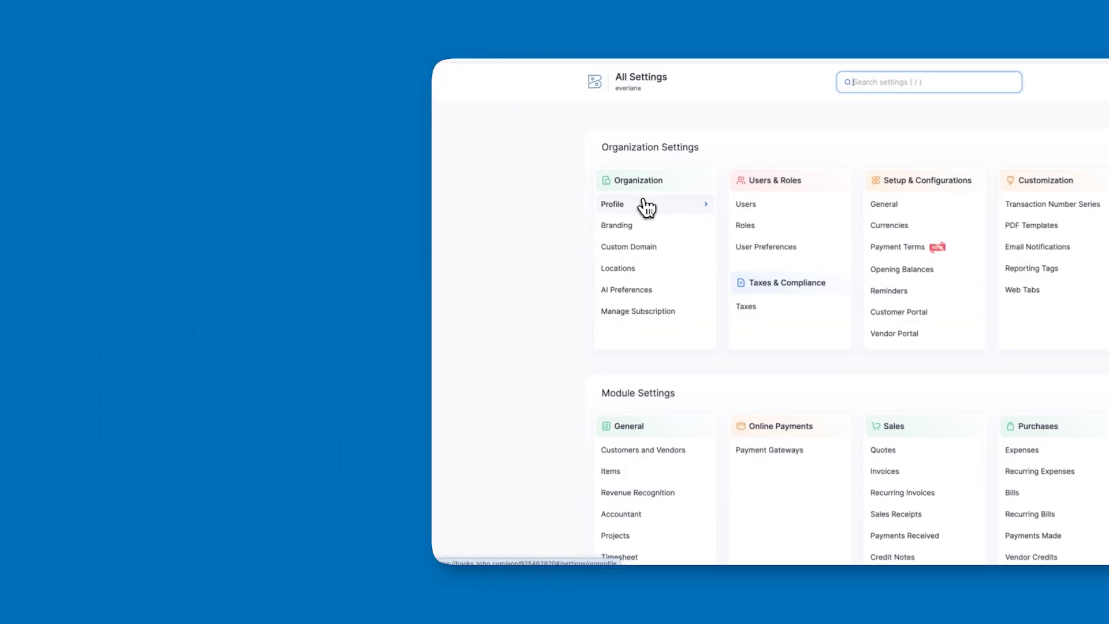
pyautogui.click(644, 204)
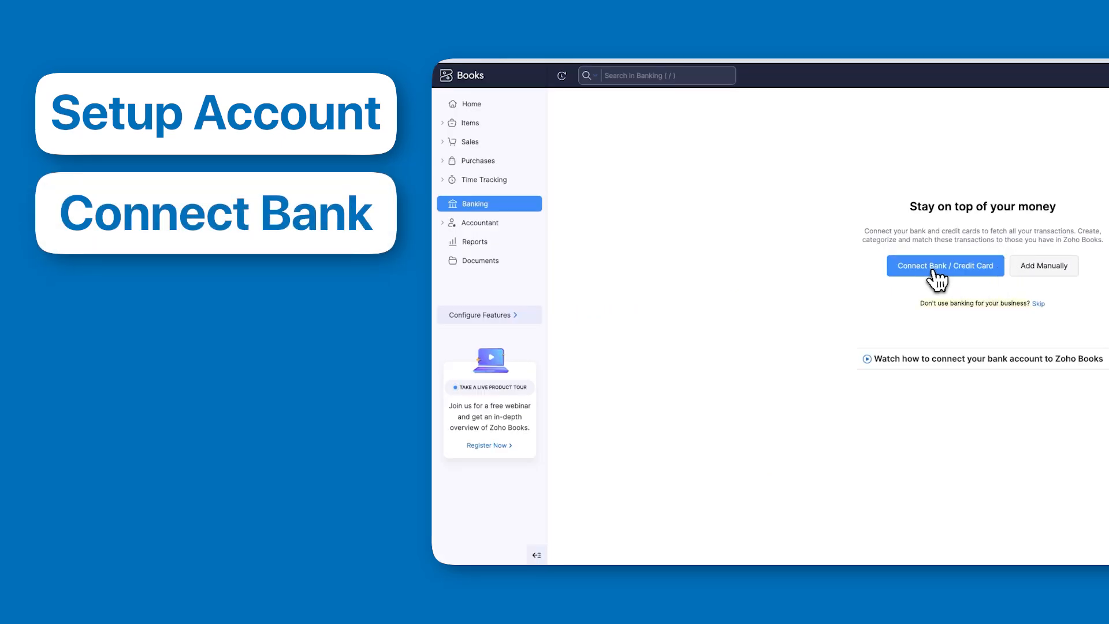
pyautogui.click(933, 270)
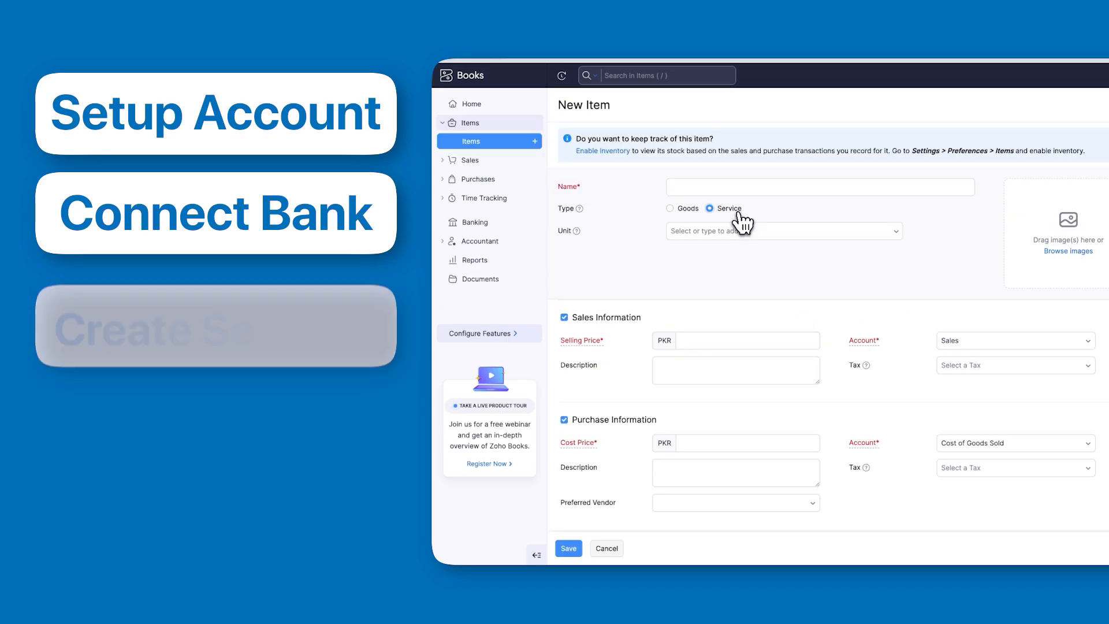
pyautogui.click(714, 189)
pyautogui.write('sample')
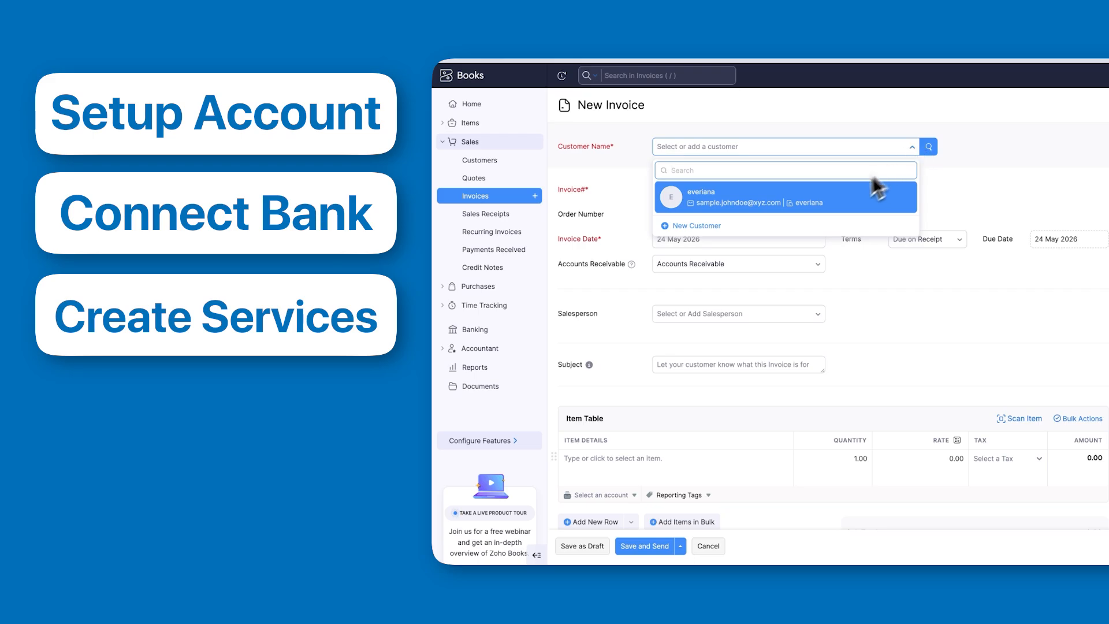
pyautogui.click(847, 207)
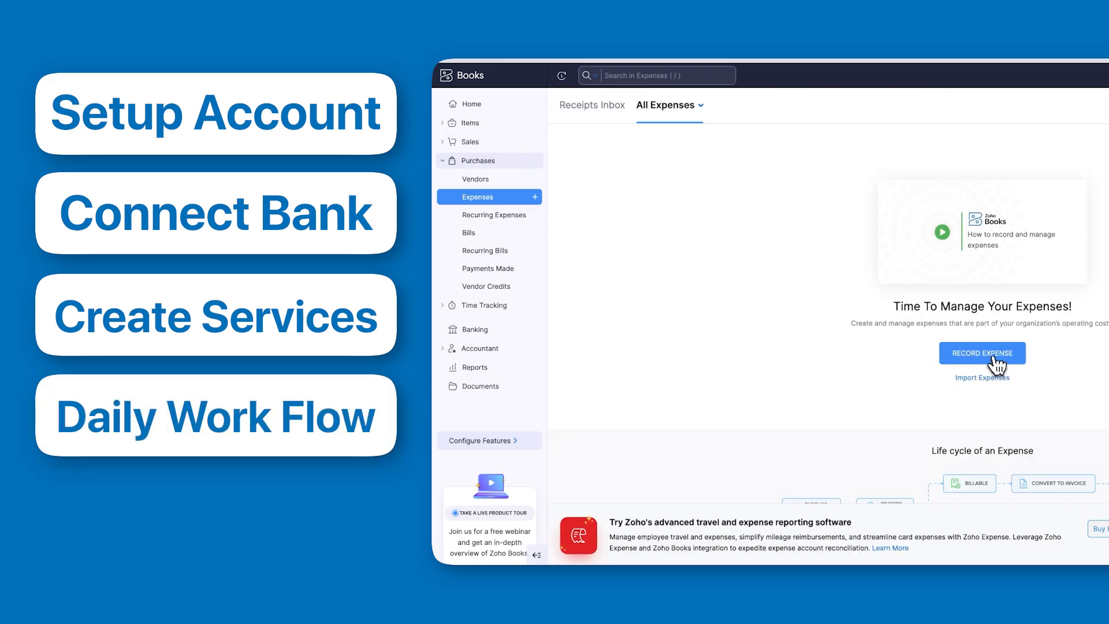
pyautogui.click(924, 352)
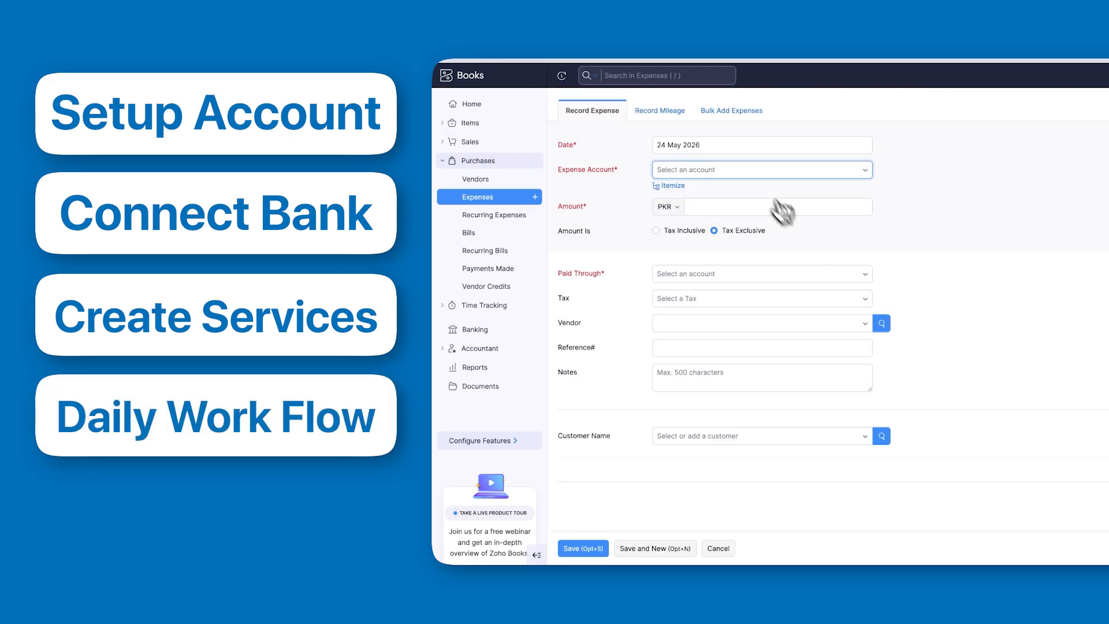
pyautogui.click(755, 172)
pyautogui.click(744, 261)
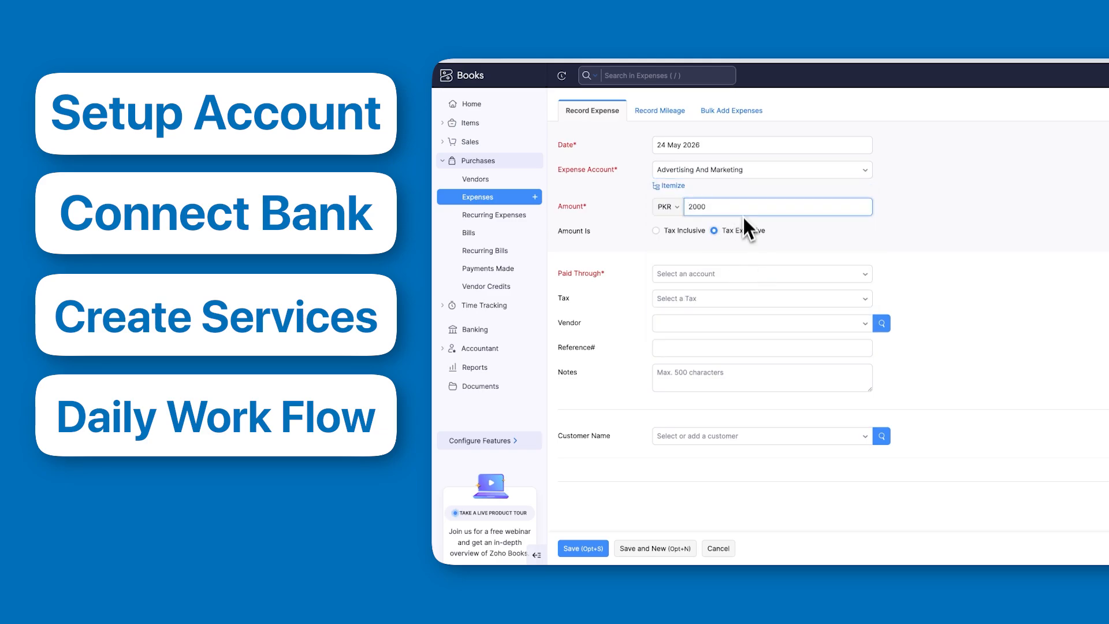
pyautogui.click(744, 273)
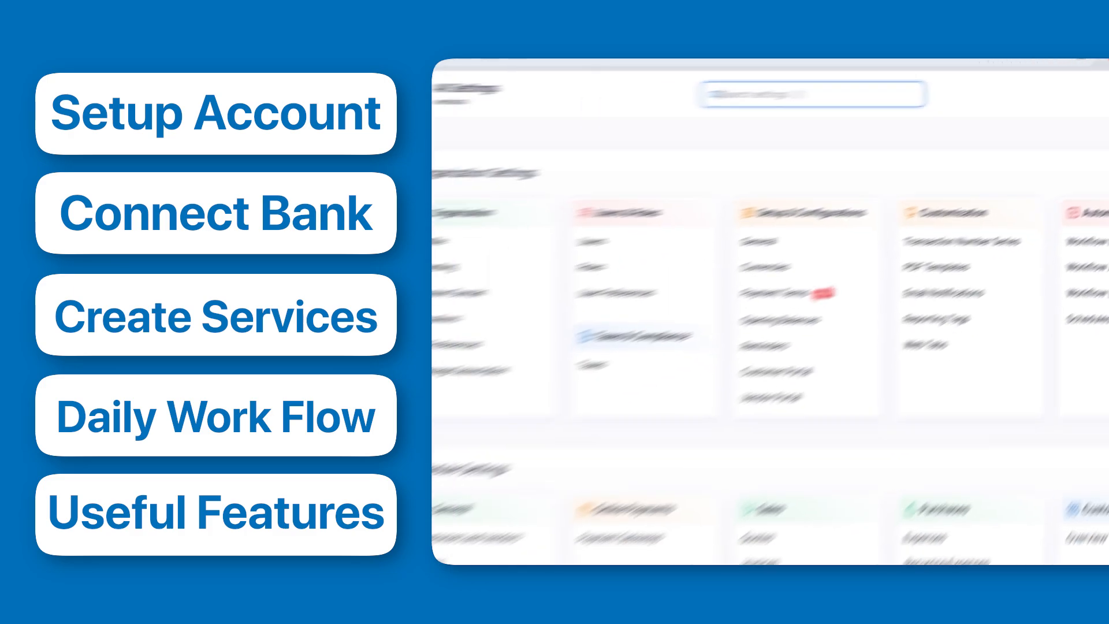
pyautogui.scroll(-5, 849, 332)
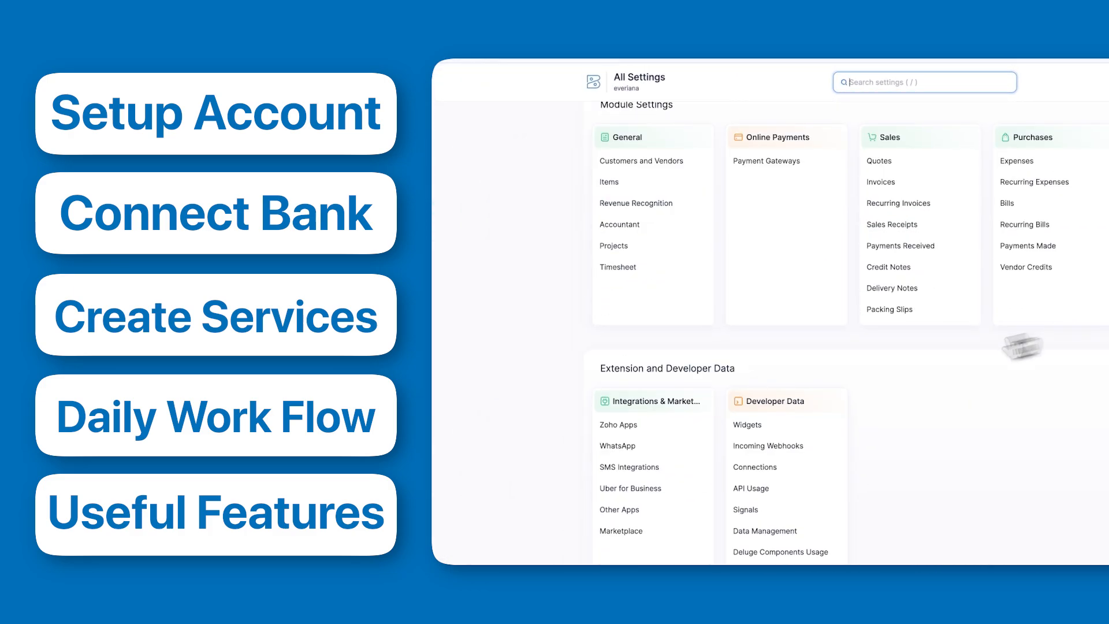
pyautogui.click(651, 427)
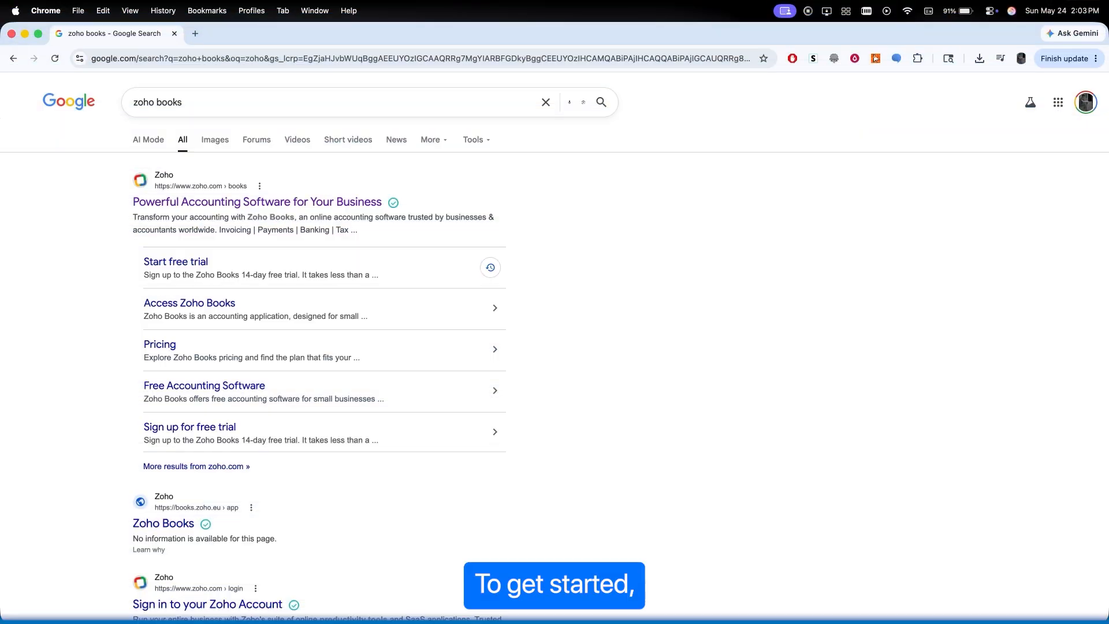
# - Open the Zoho Books website from the search results and review its pricing plans
pyautogui.click(340, 206)
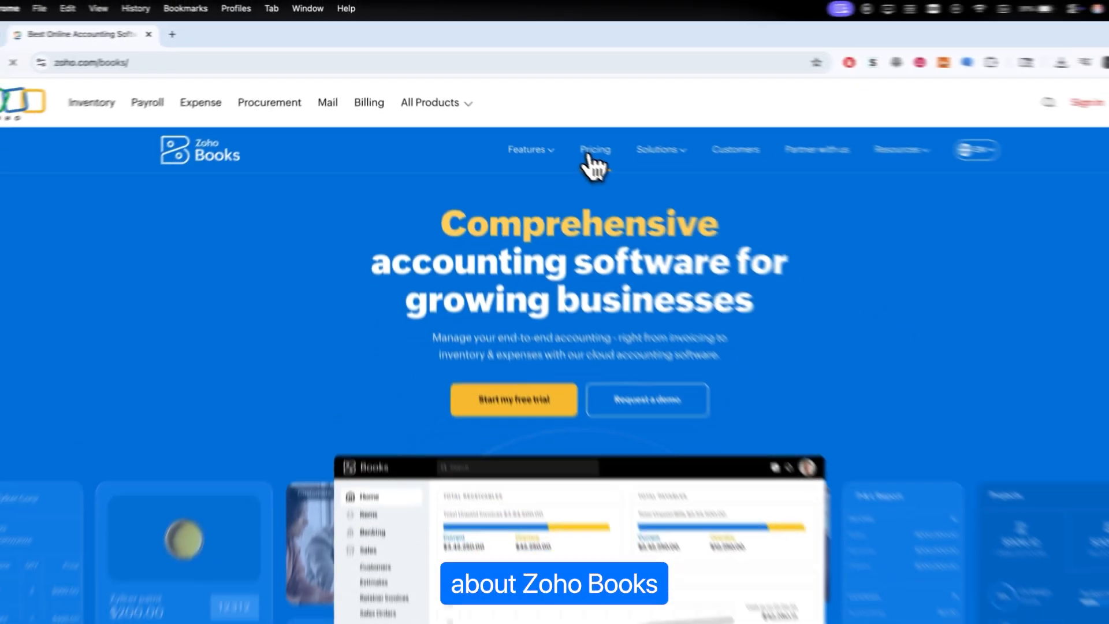
pyautogui.click(682, 210)
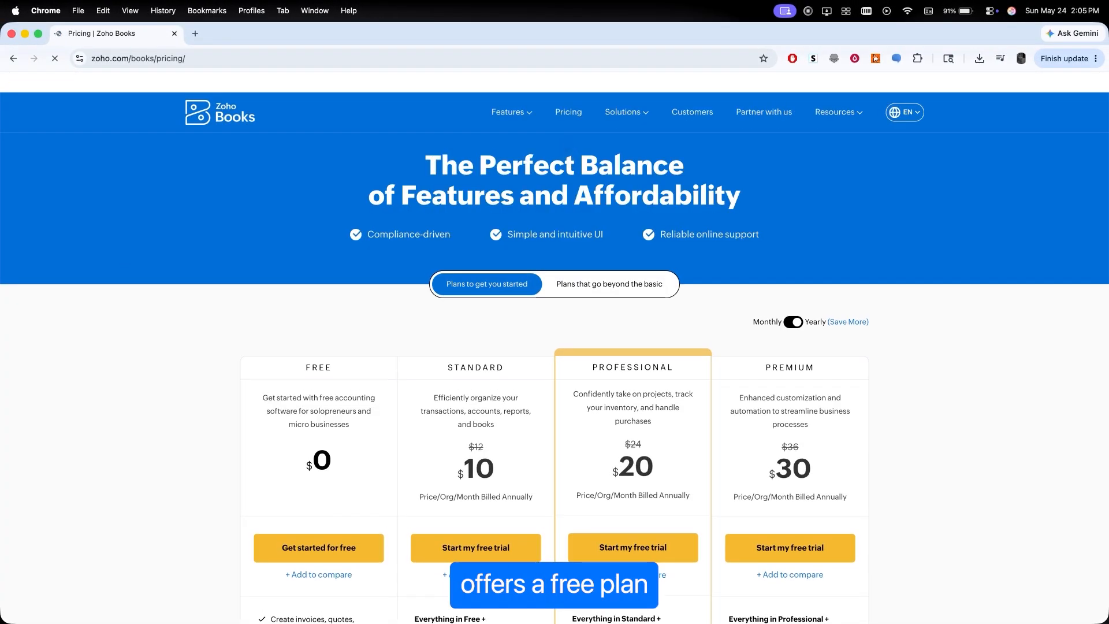
pyautogui.scroll(-3, 471, 335)
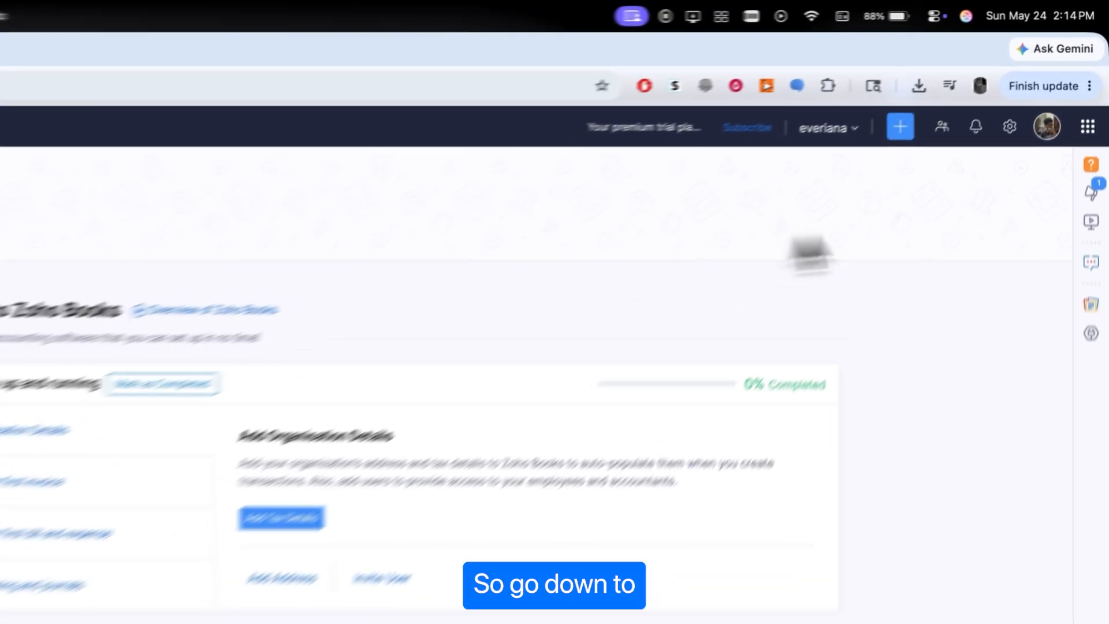
# - Upload an organization logo in the organization profile settings and save the profile
pyautogui.click(1041, 87)
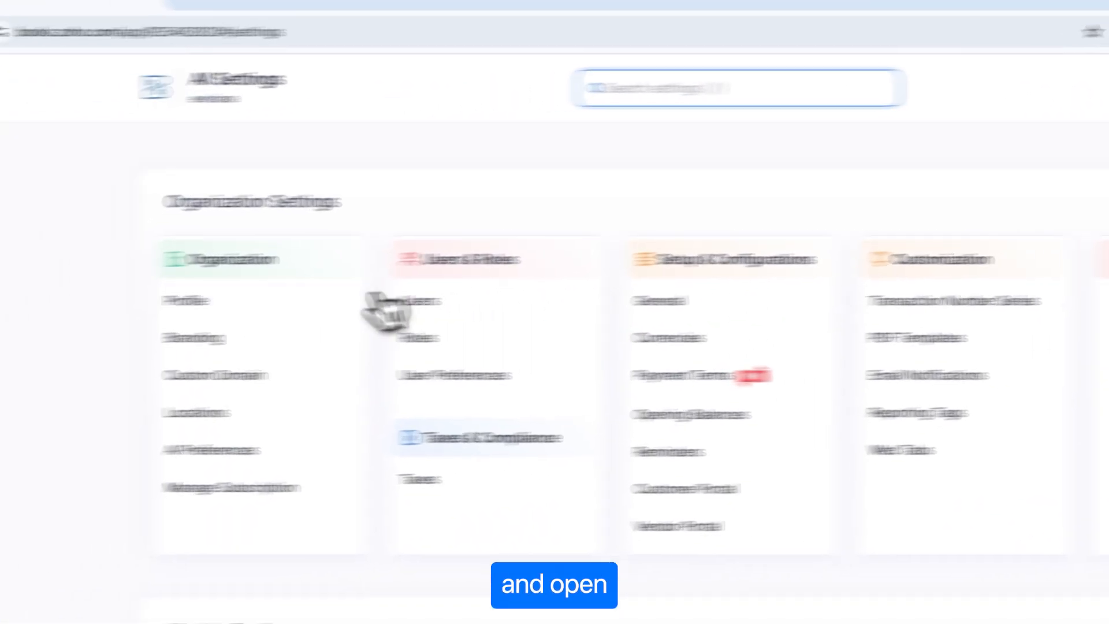
pyautogui.click(258, 237)
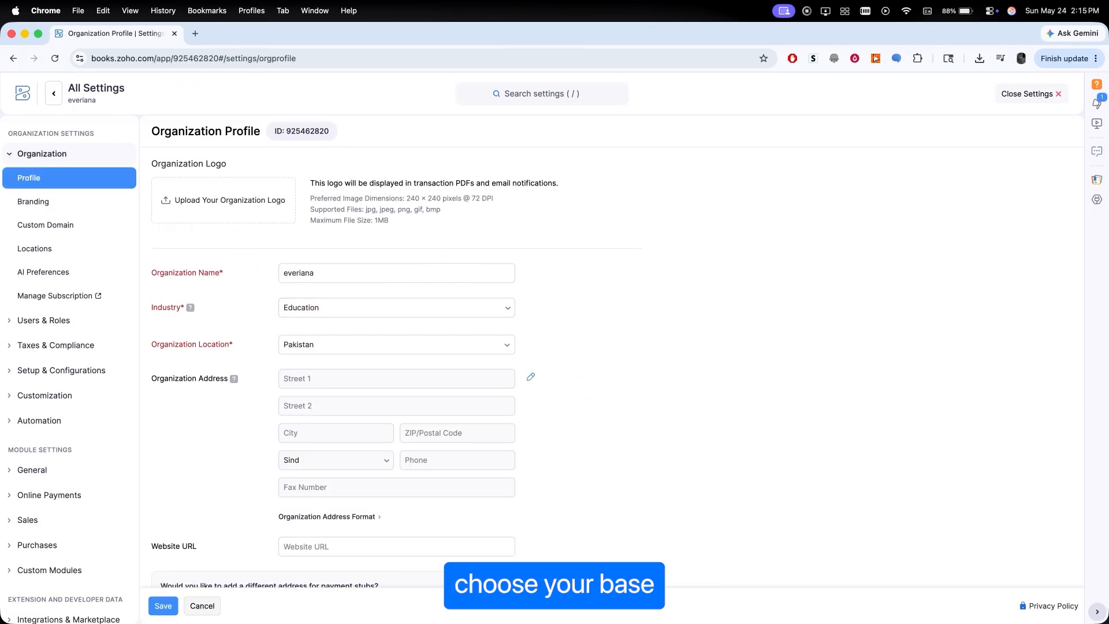
pyautogui.click(244, 210)
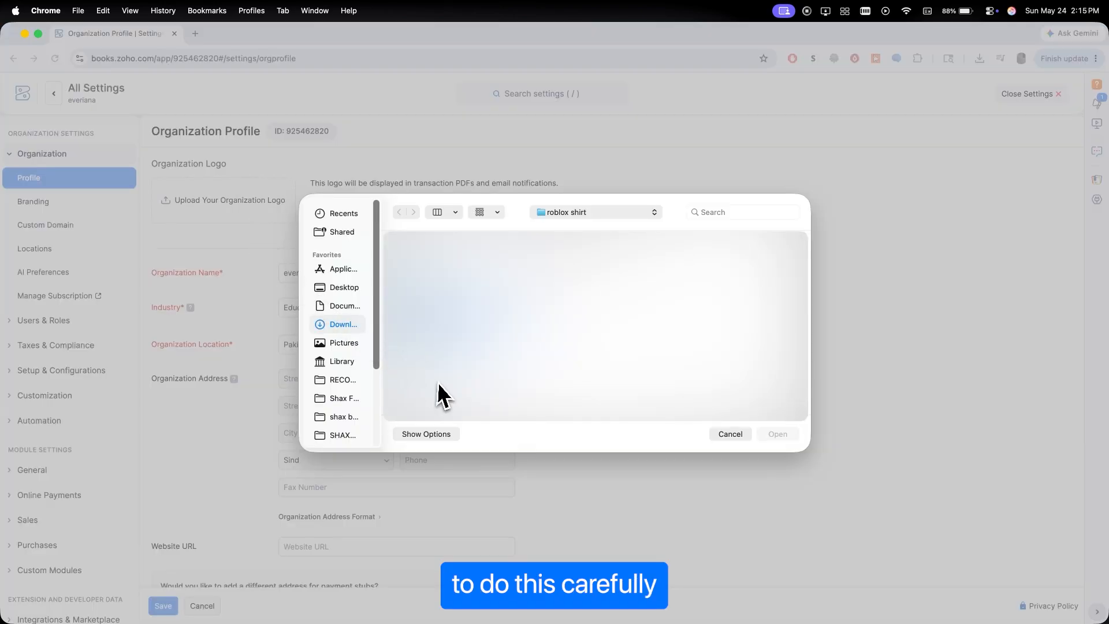
pyautogui.click(779, 434)
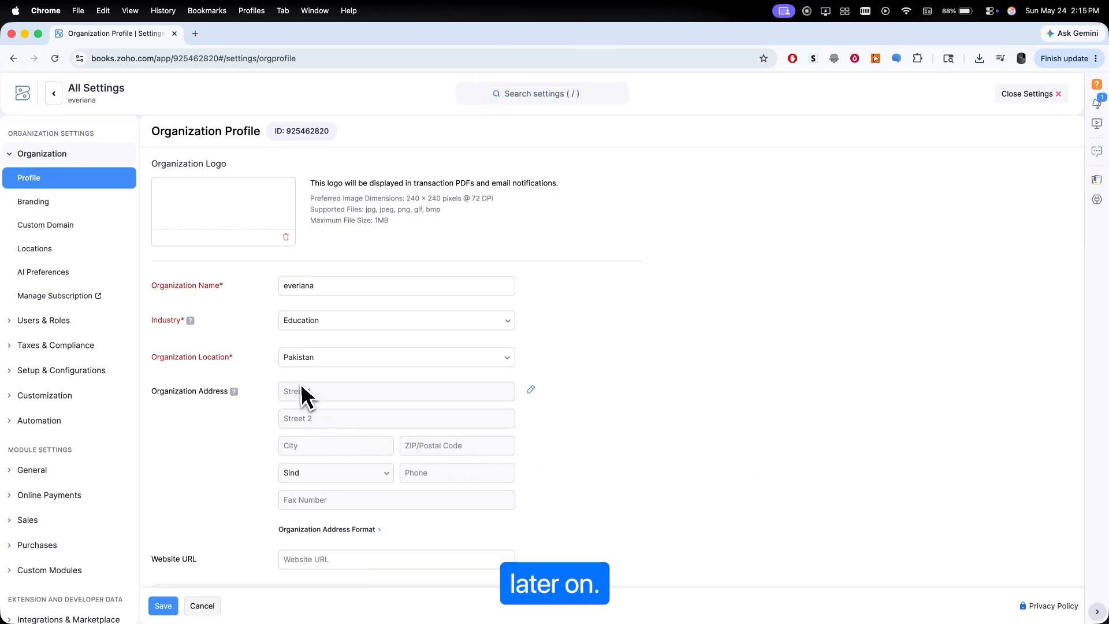
pyautogui.scroll(-4, 302, 392)
pyautogui.scroll(-10, 300, 380)
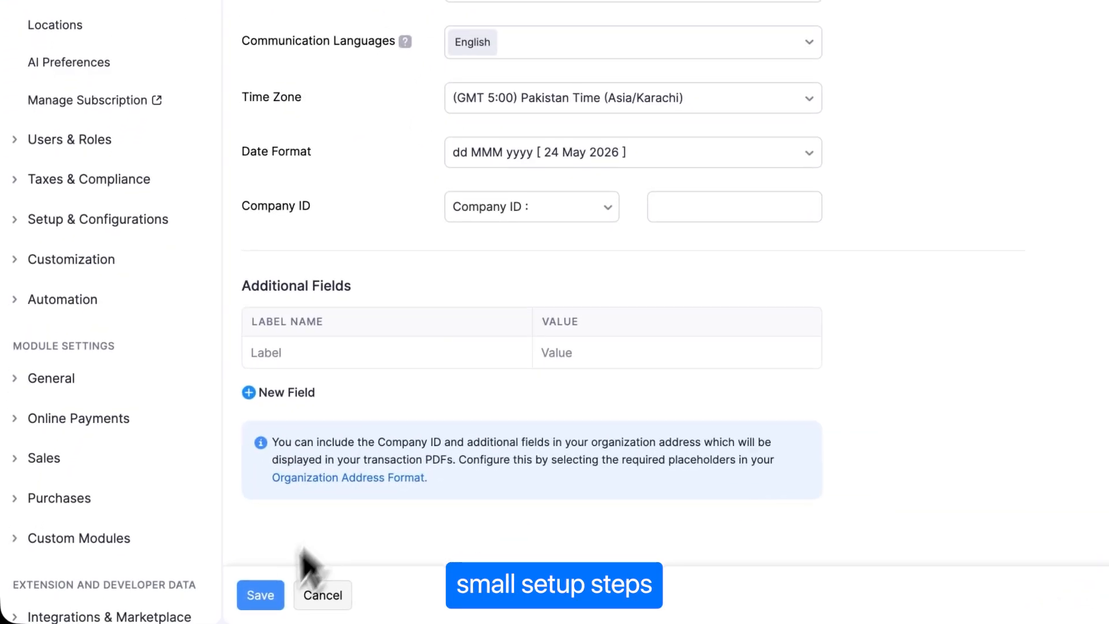
pyautogui.click(163, 605)
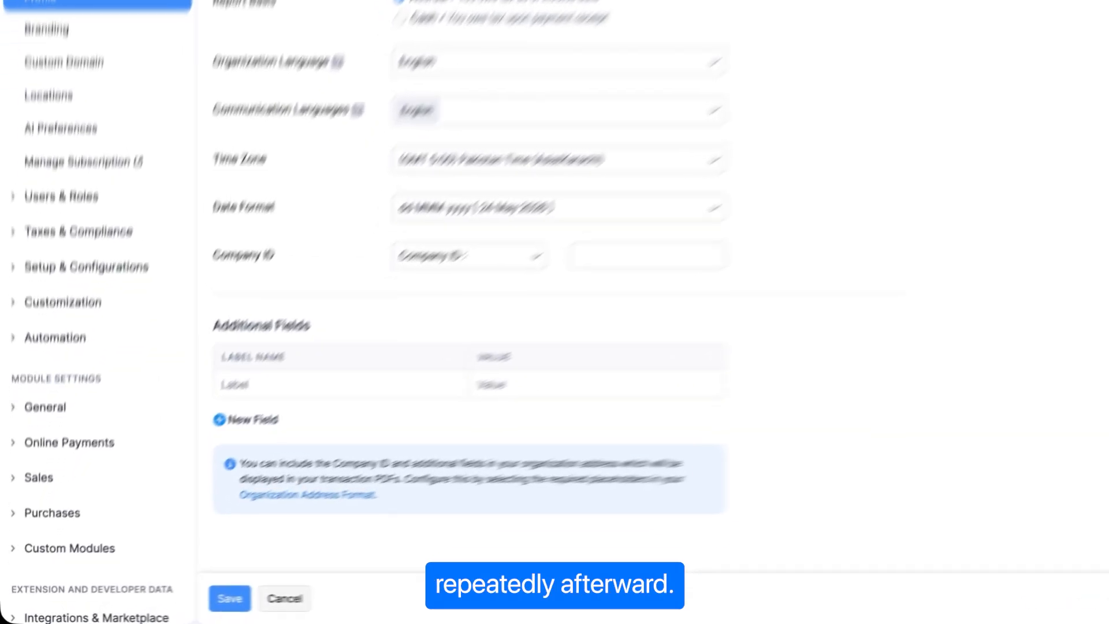
# - Create a new tax named GST with a rate of 15%
pyautogui.click(94, 233)
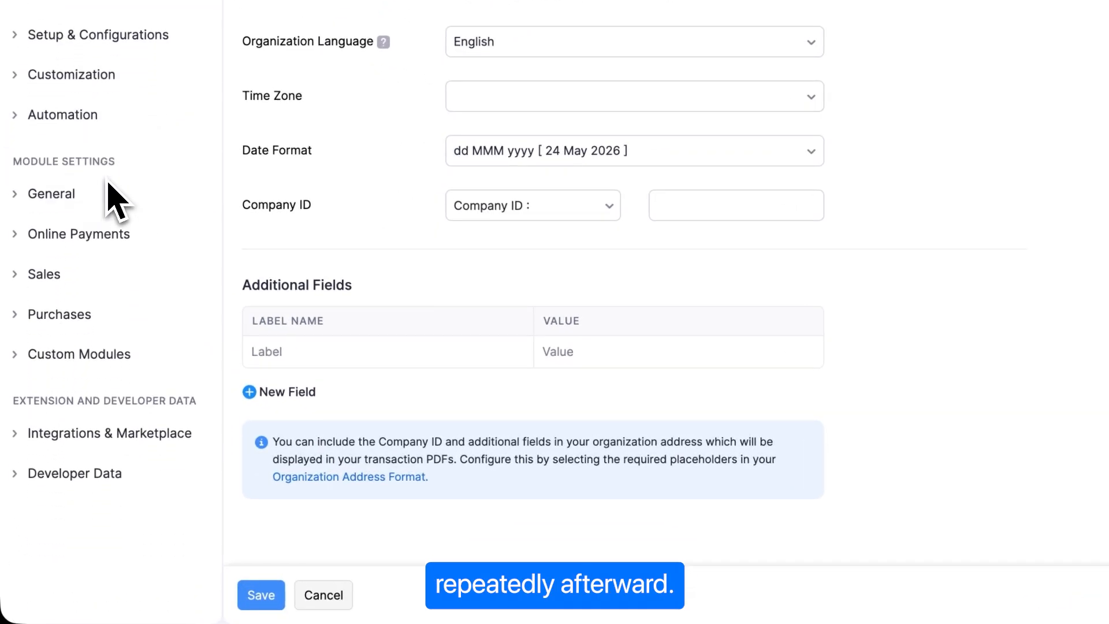
pyautogui.click(98, 219)
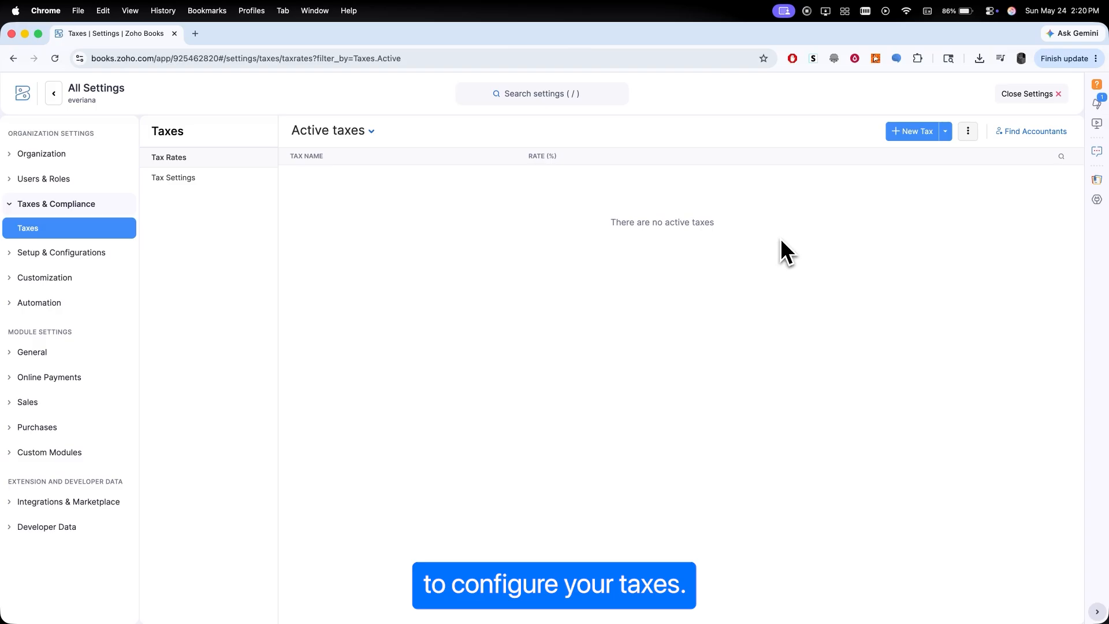
pyautogui.click(944, 132)
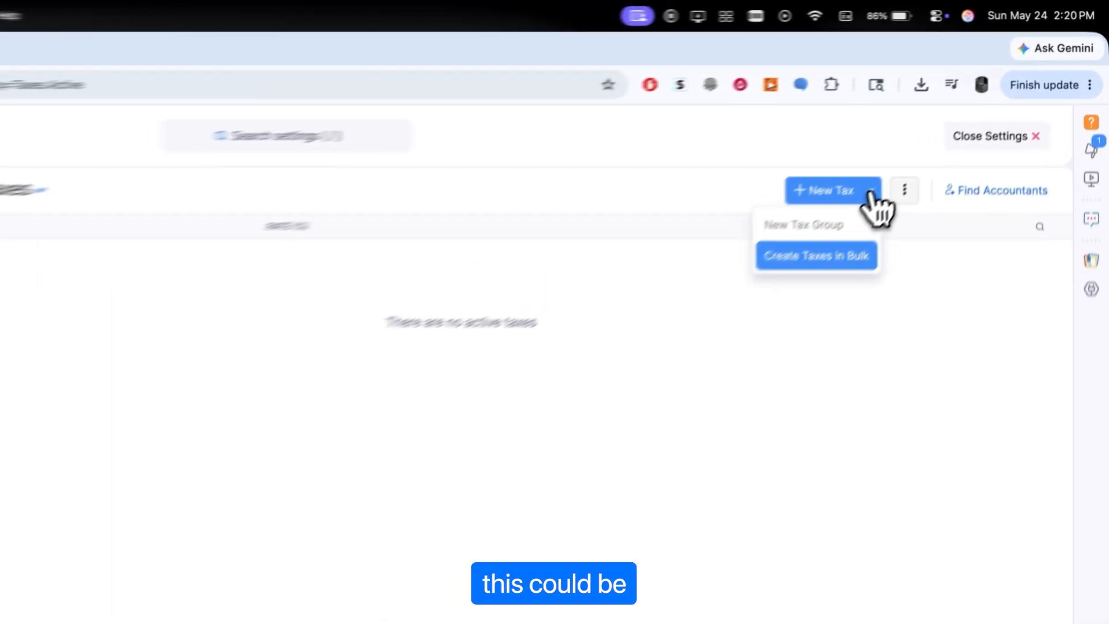
pyautogui.click(928, 132)
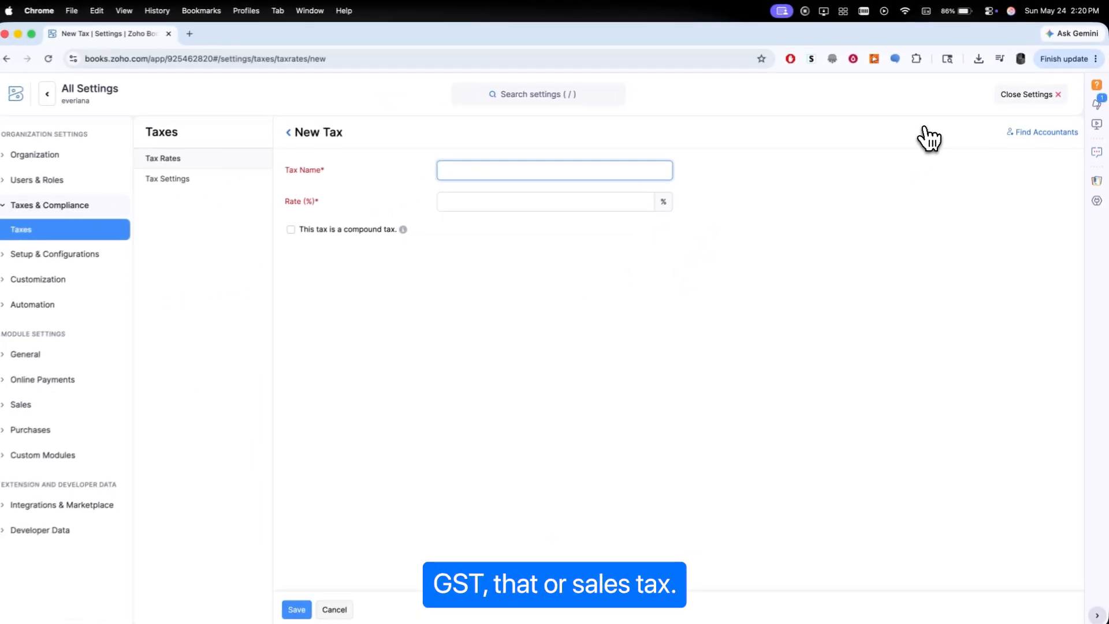
pyautogui.write('GST')
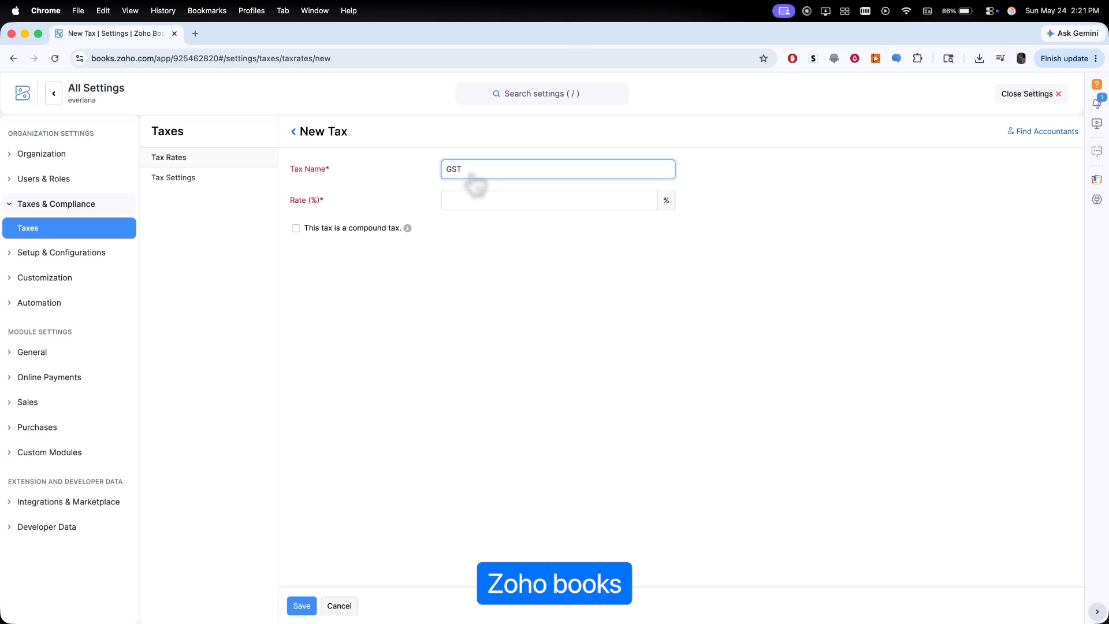
pyautogui.click(460, 202)
pyautogui.write('15')
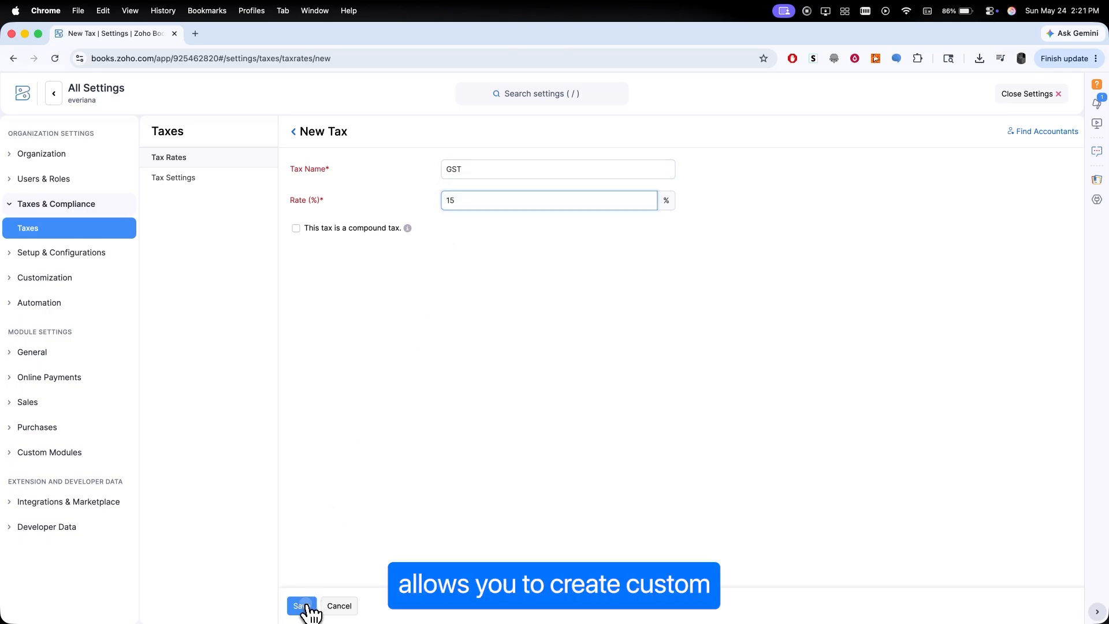
pyautogui.click(304, 606)
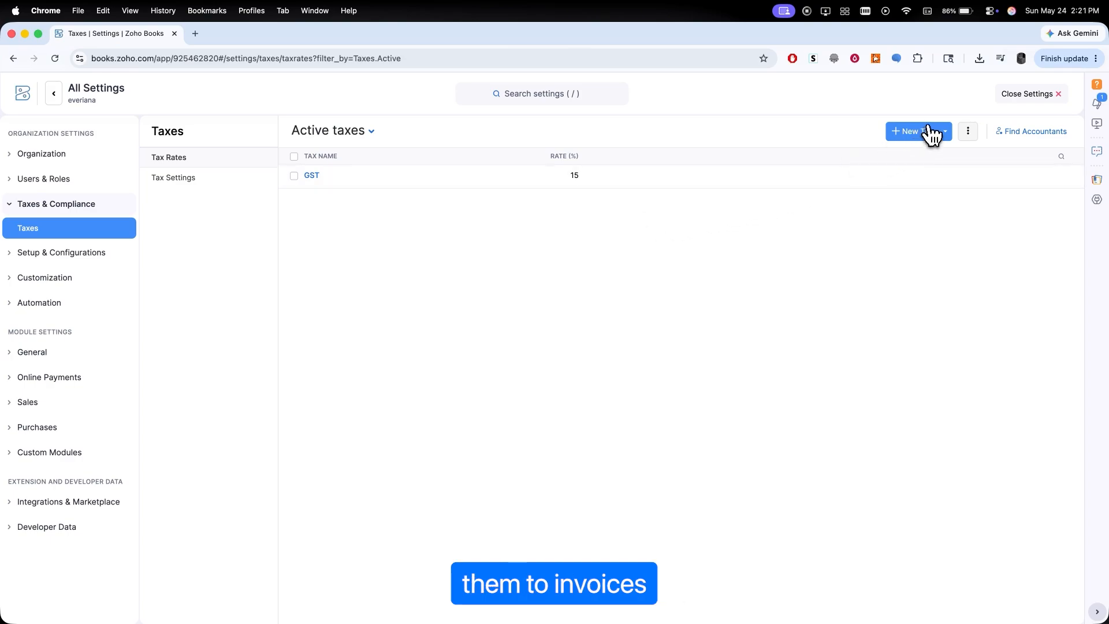
# - Create another tax named SST with a rate of 15%
pyautogui.click(927, 128)
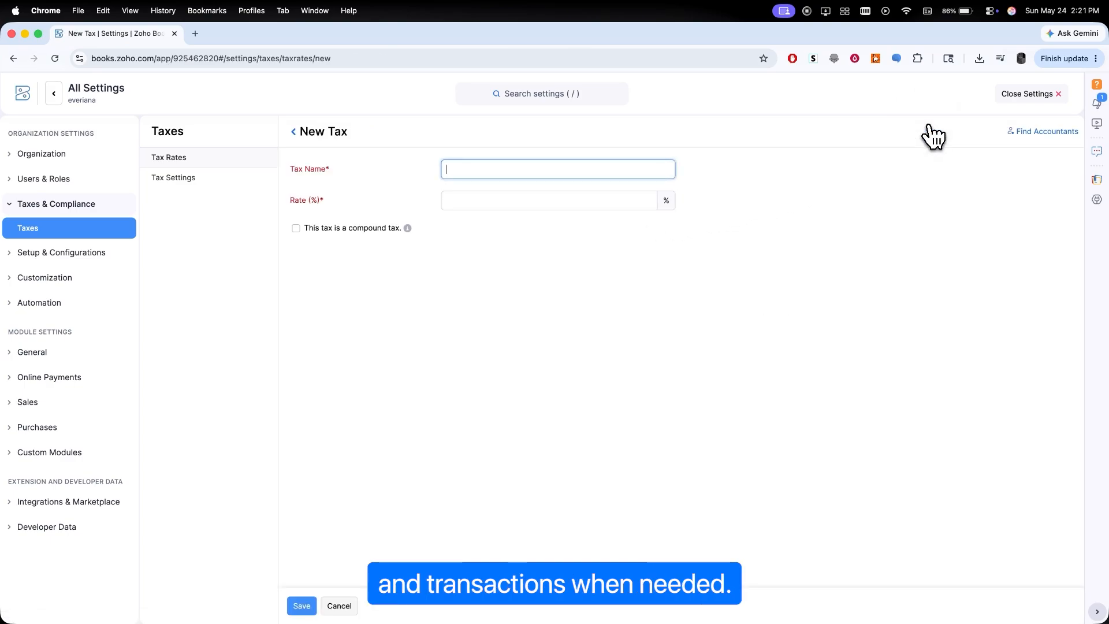
pyautogui.write('SST')
pyautogui.click(599, 201)
pyautogui.write('15')
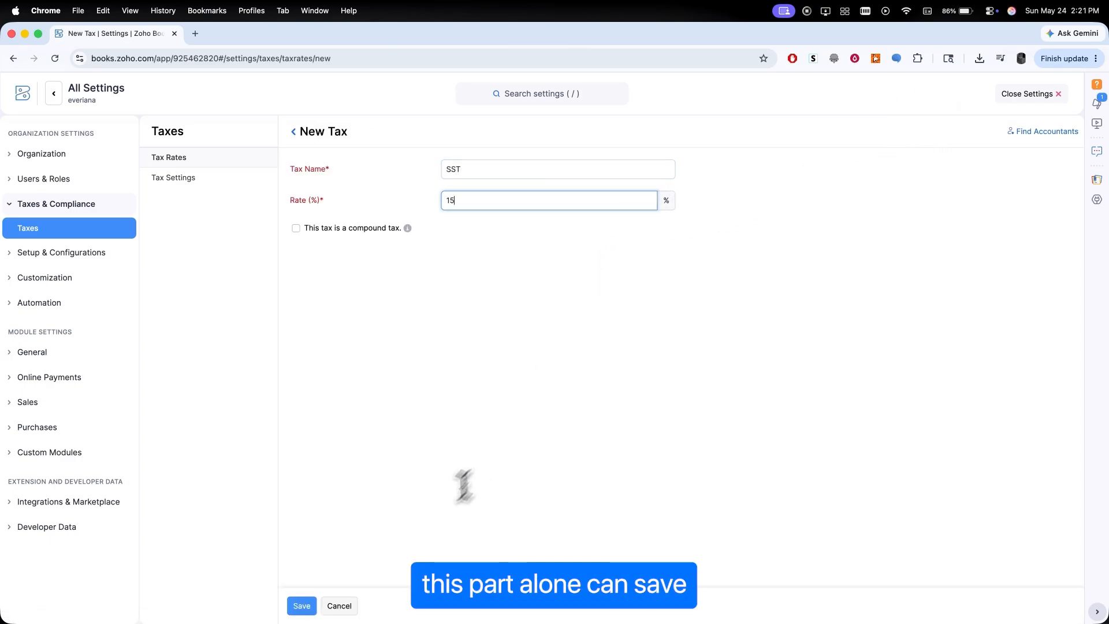
pyautogui.click(302, 606)
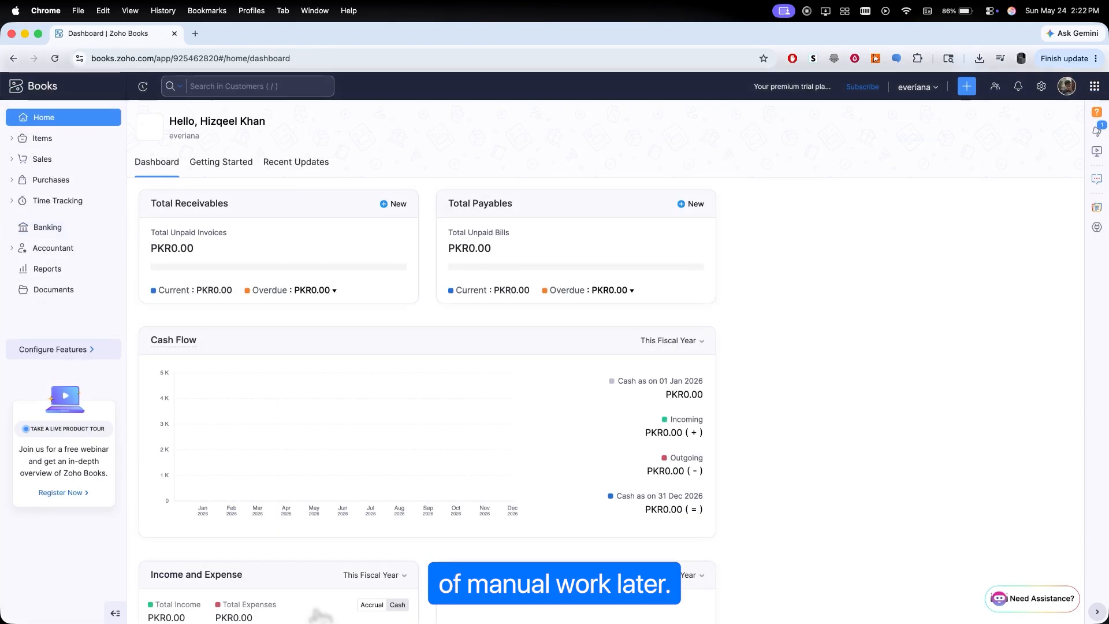
# - Explore the bank connection options and the manual bank account form without saving anything
pyautogui.click(69, 231)
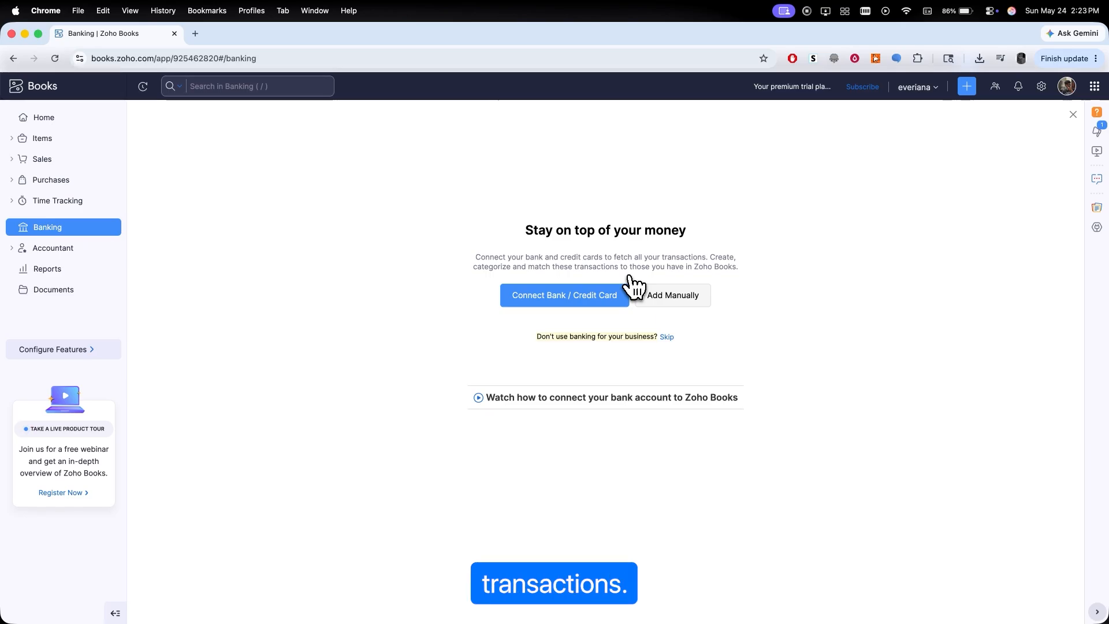
pyautogui.click(546, 300)
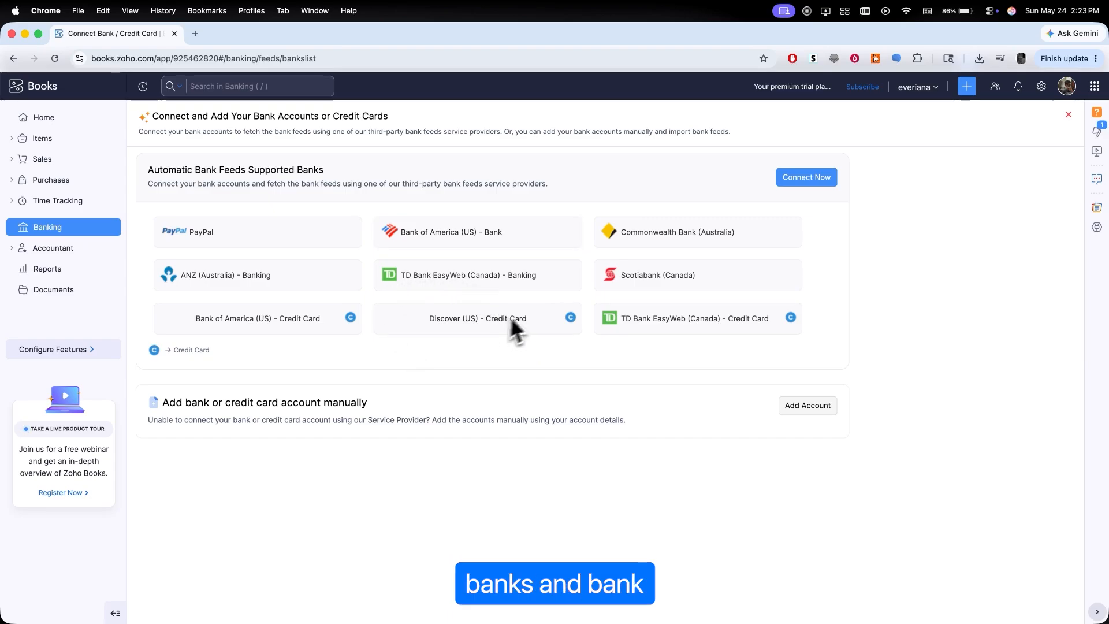
pyautogui.click(796, 411)
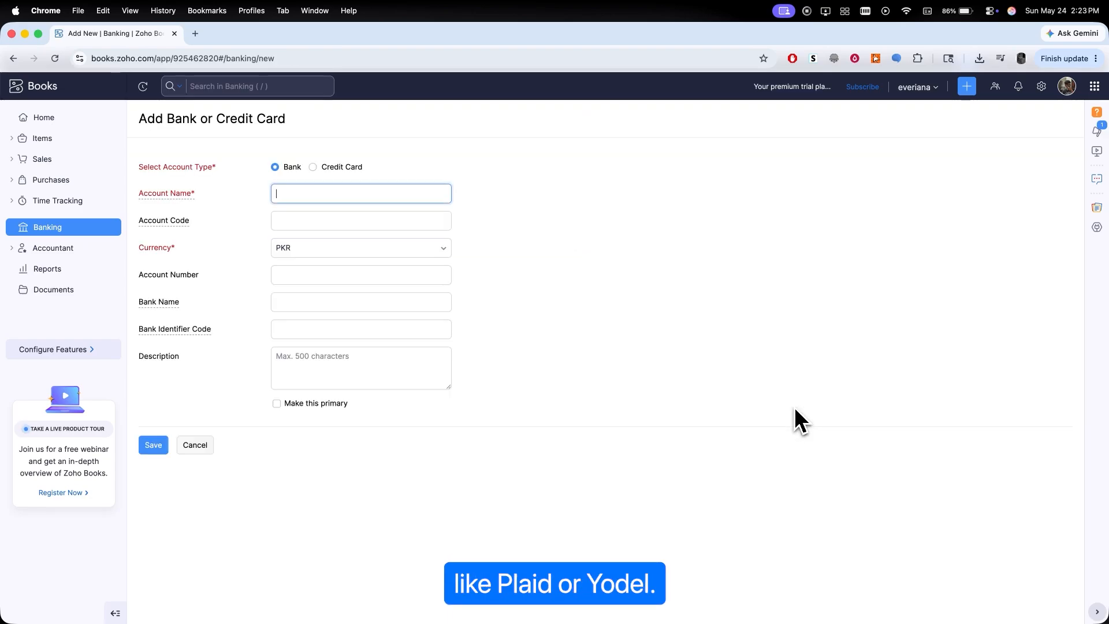
pyautogui.click(394, 303)
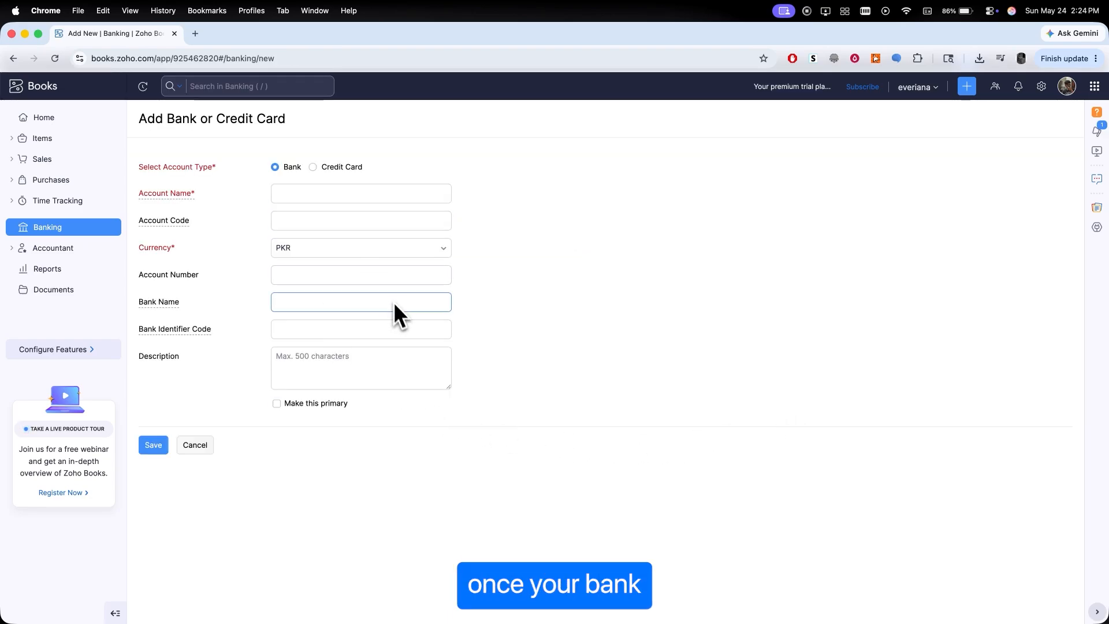
pyautogui.click(86, 231)
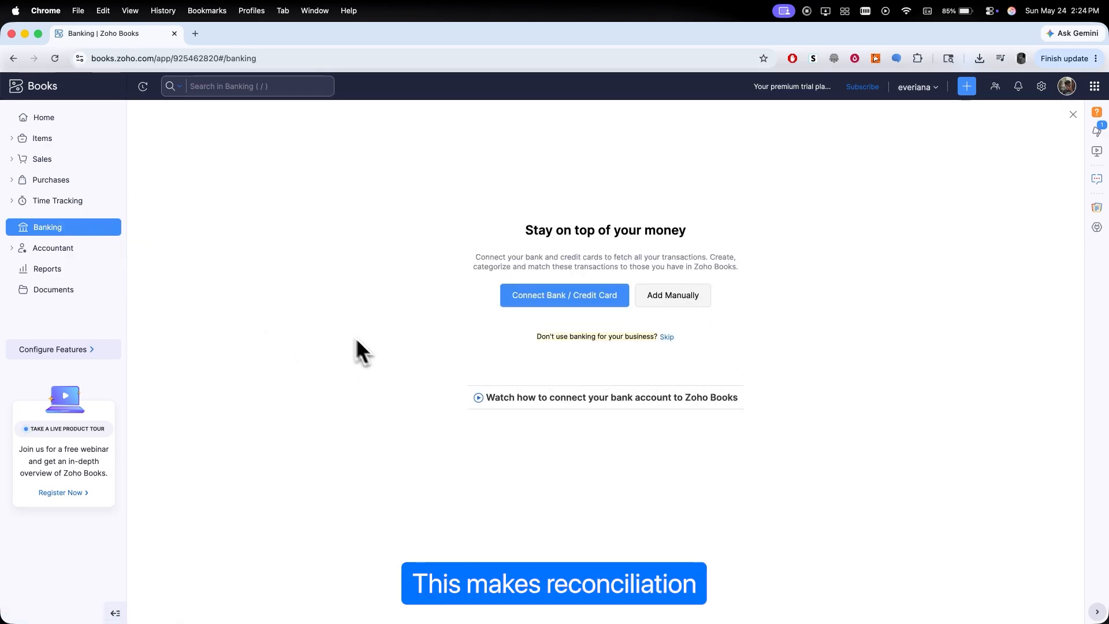
# - Create a service item named sample with unit box, selling price 1000 with GST [15%], and cost price 450 with SST [15%]
pyautogui.click(52, 120)
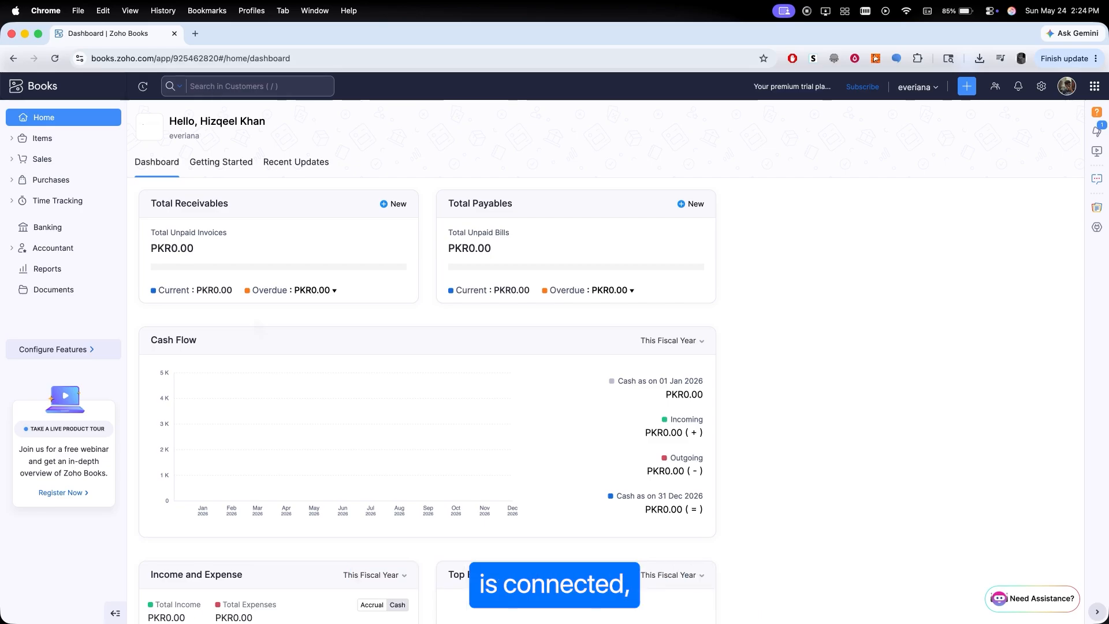
pyautogui.click(29, 139)
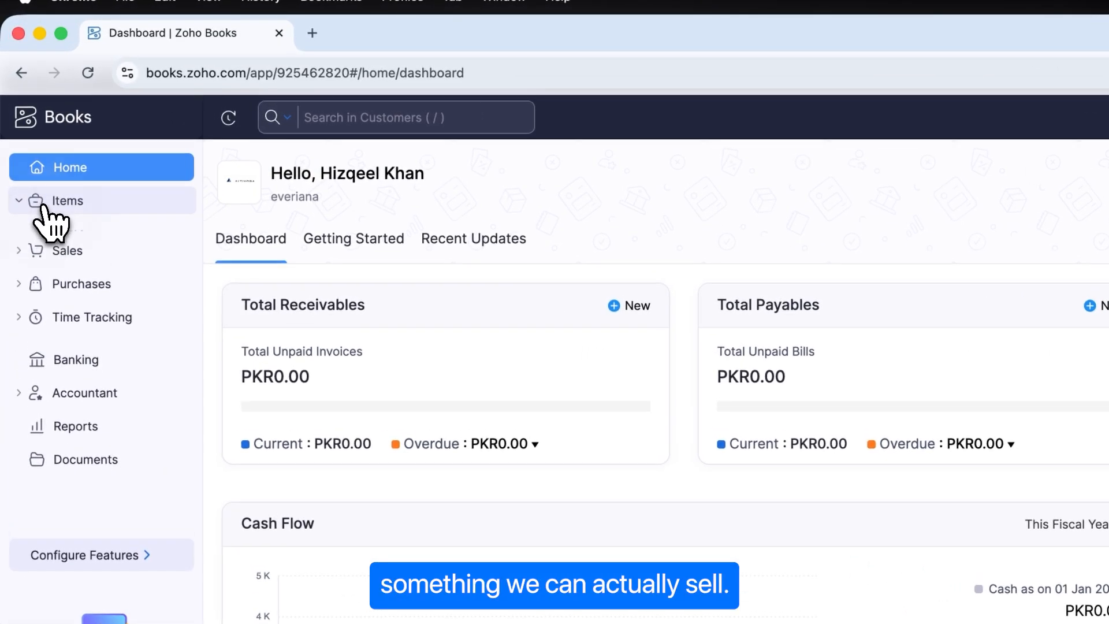
pyautogui.click(52, 228)
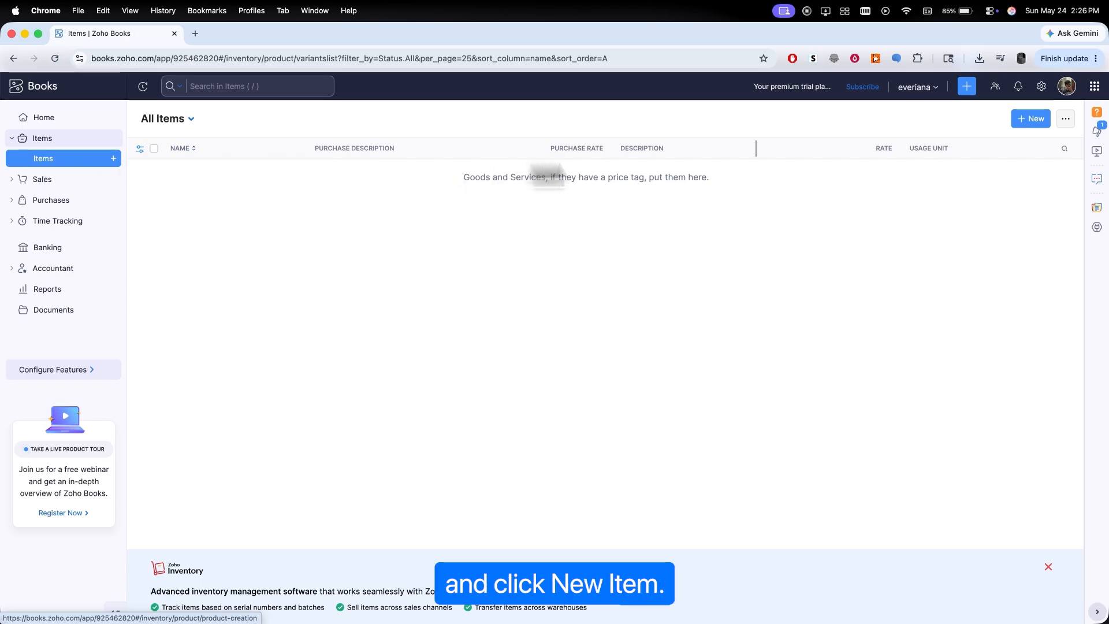
pyautogui.click(1027, 122)
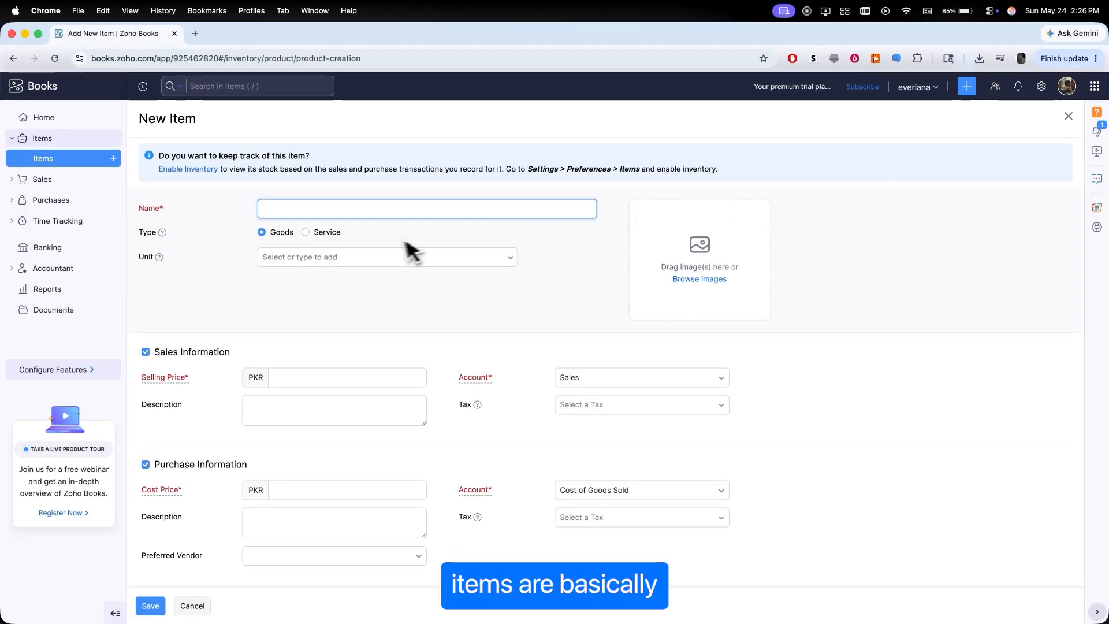
pyautogui.click(306, 233)
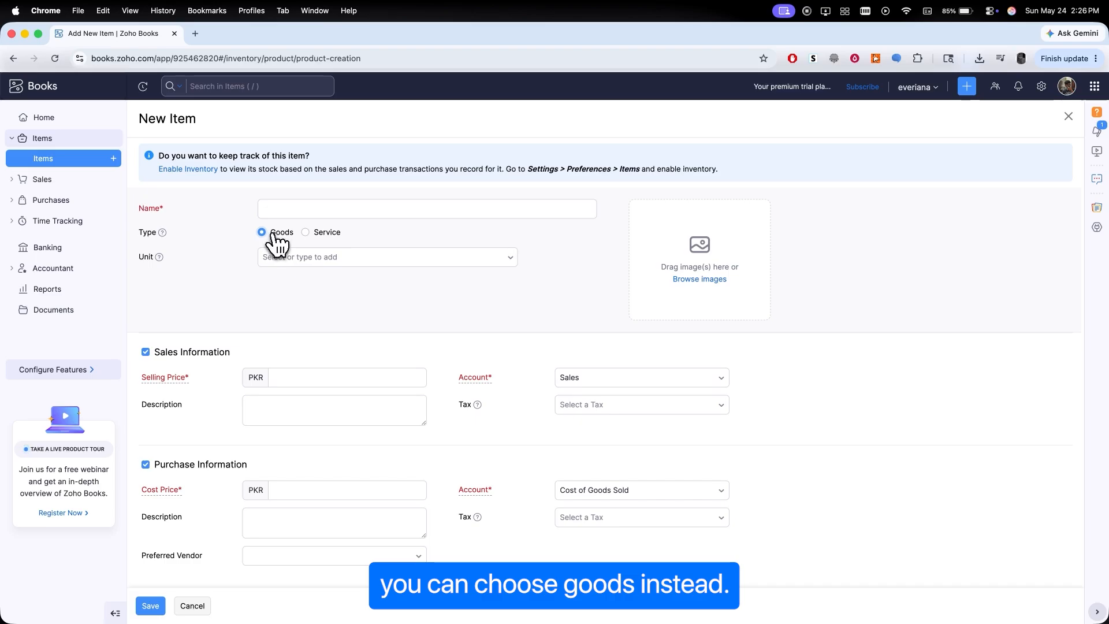
pyautogui.click(307, 209)
pyautogui.write('sample')
pyautogui.click(323, 257)
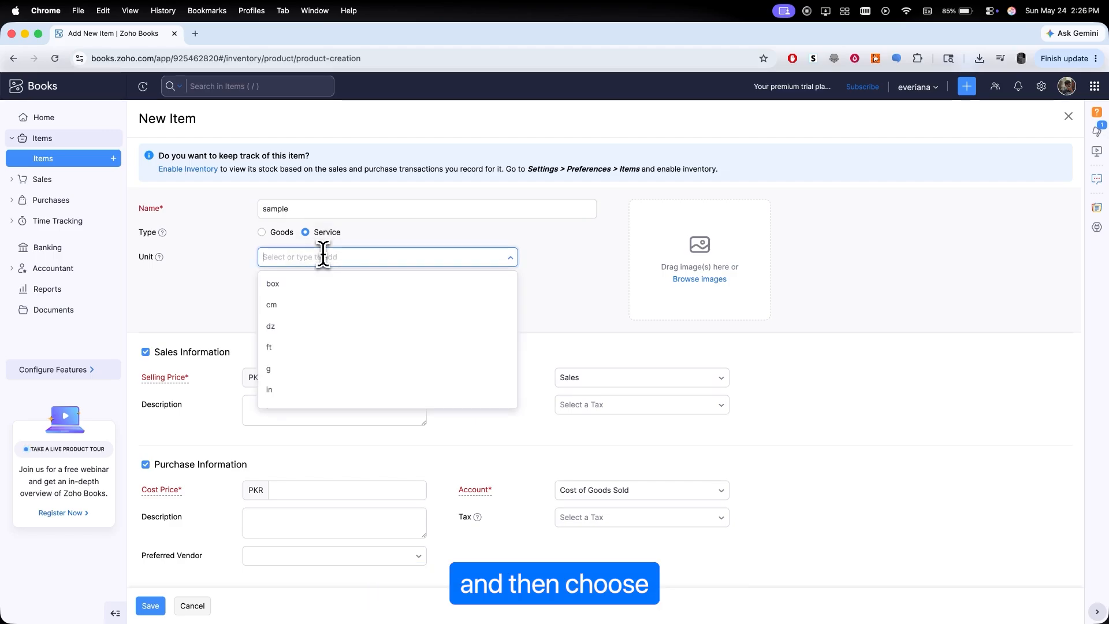
pyautogui.click(320, 283)
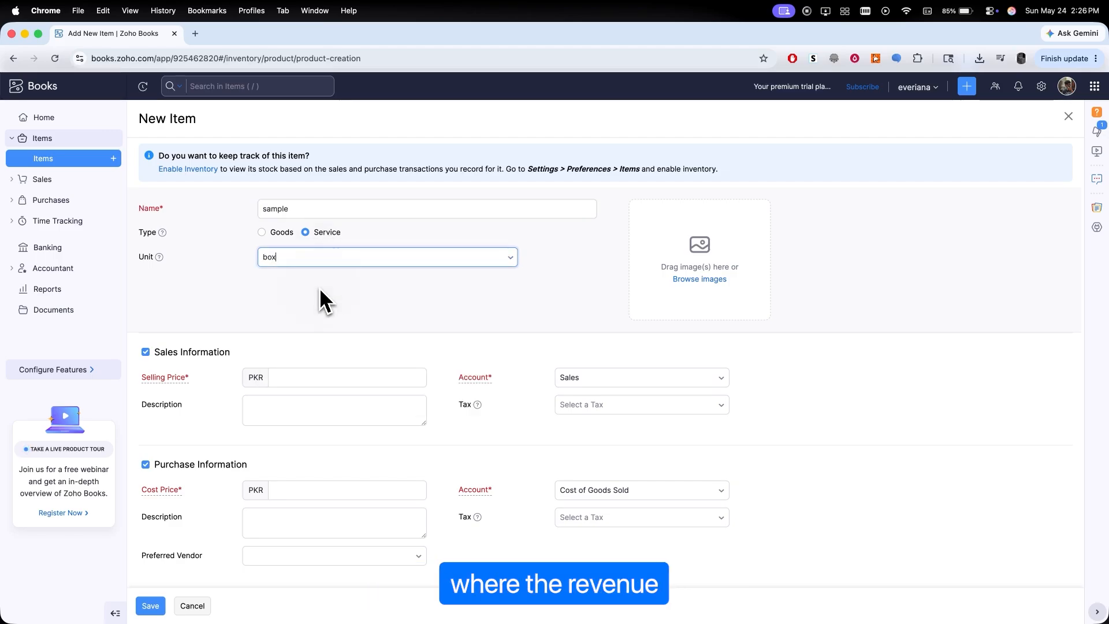
pyautogui.scroll(-1, 382, 309)
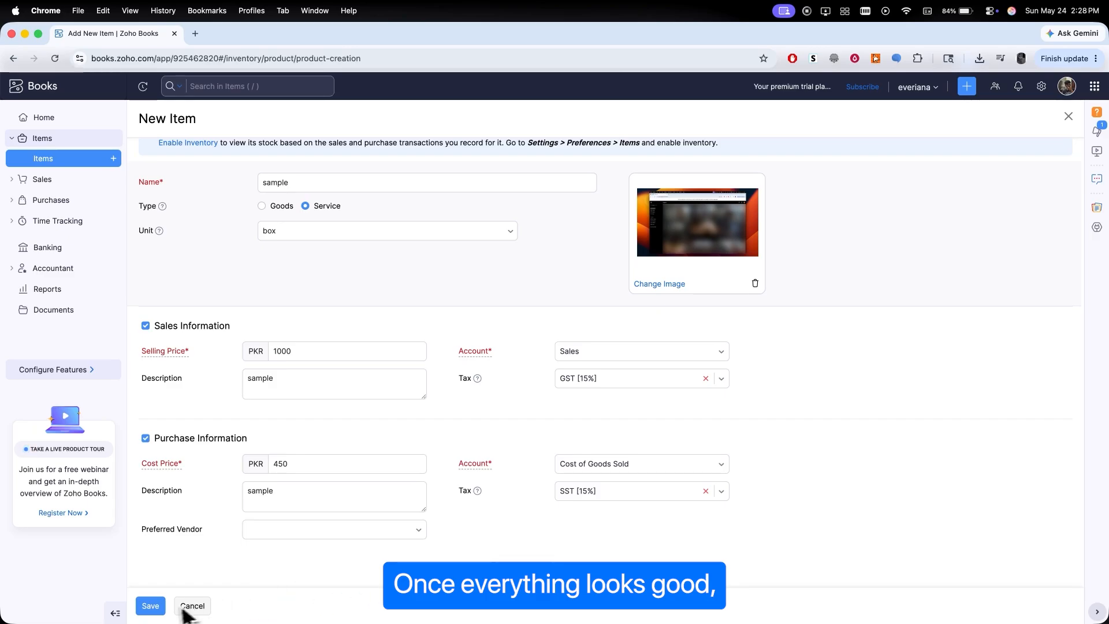
pyautogui.click(160, 607)
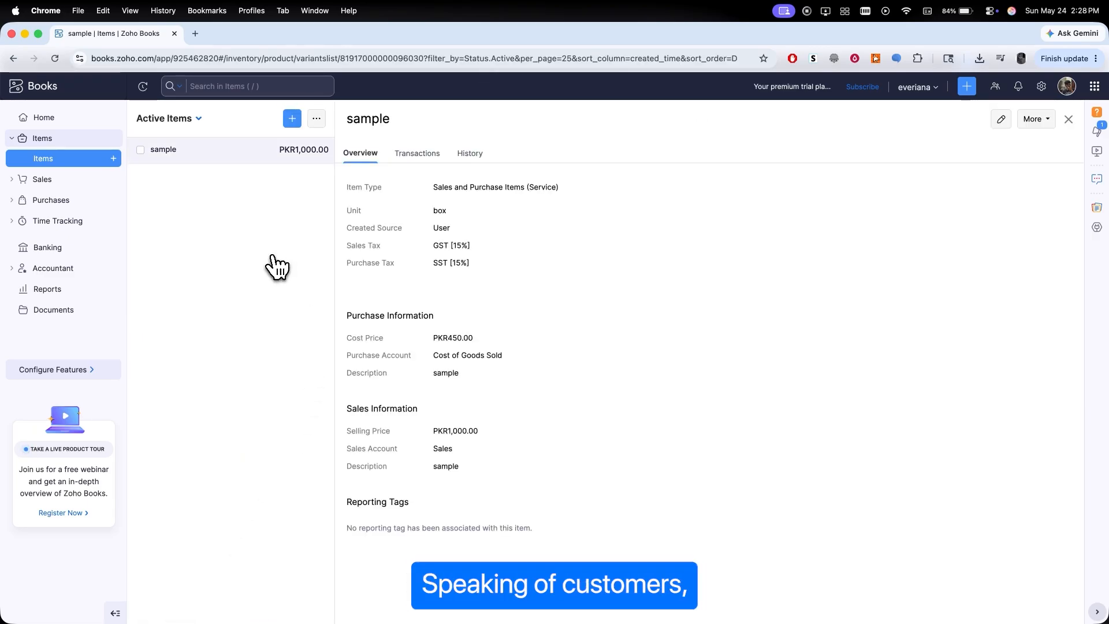
# - Create business customer everiana with contact details, SST [15%] tax, company ID 12345 and opening balance PKR 10000000
pyautogui.click(18, 179)
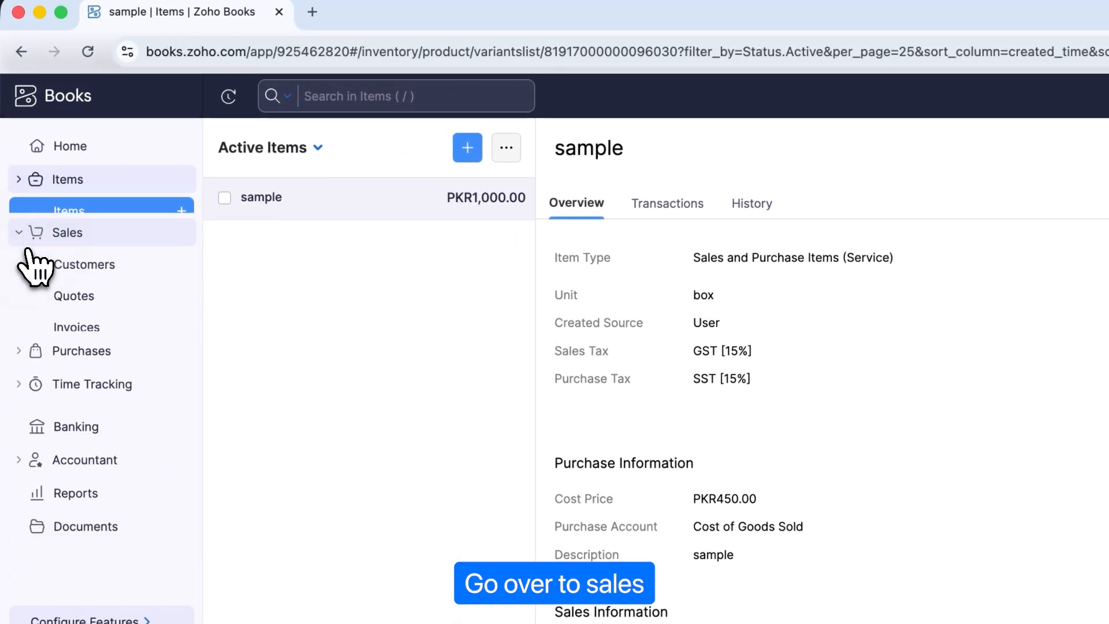
pyautogui.click(53, 263)
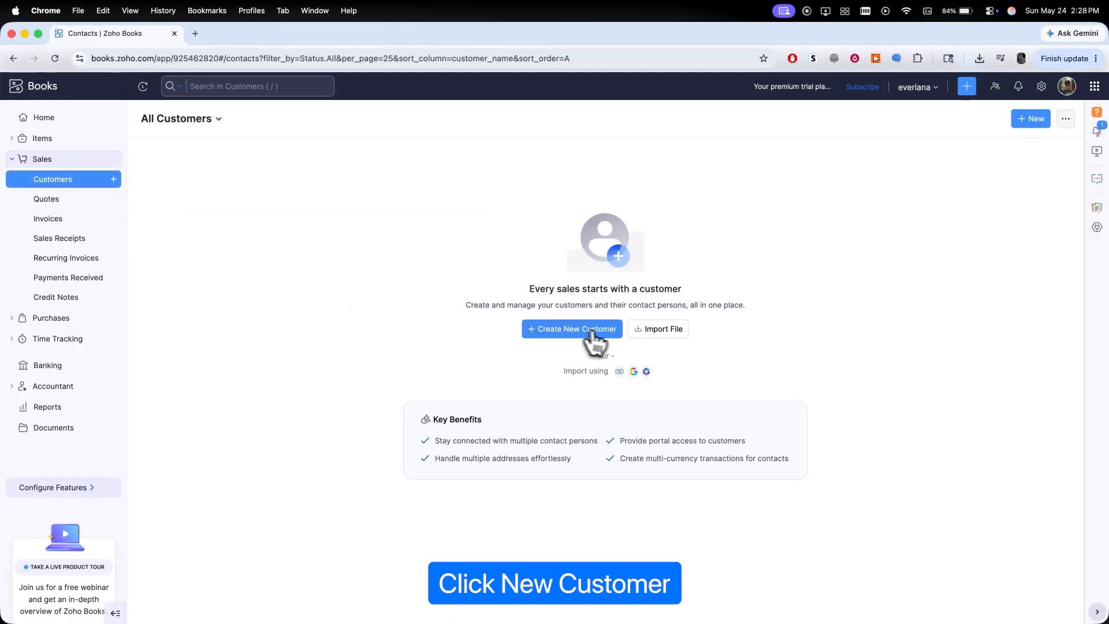
pyautogui.click(591, 329)
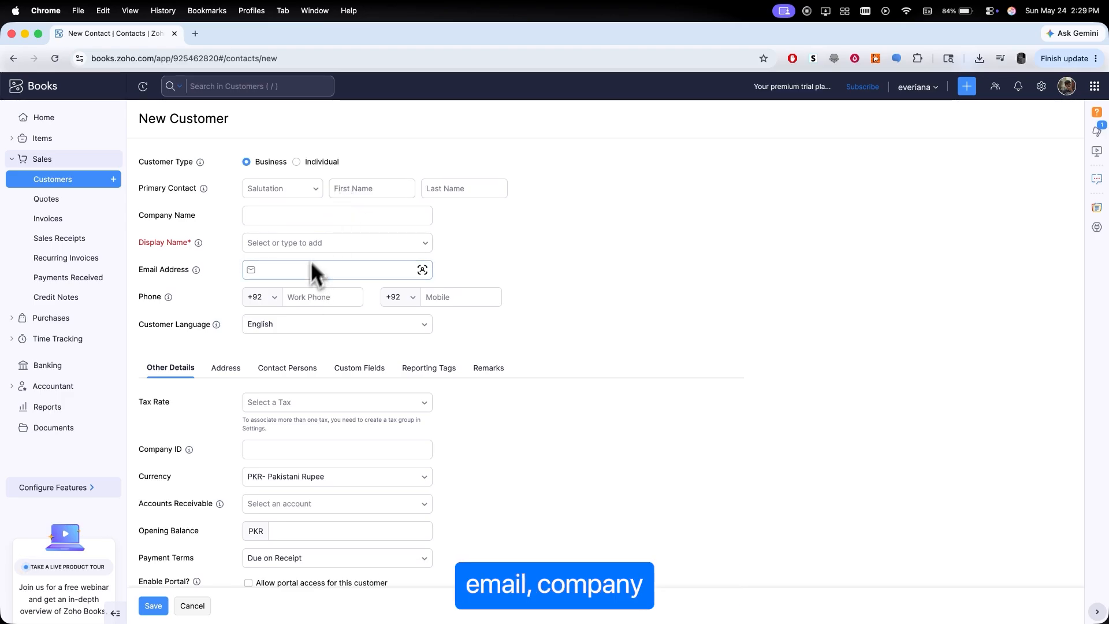
pyautogui.click(336, 221)
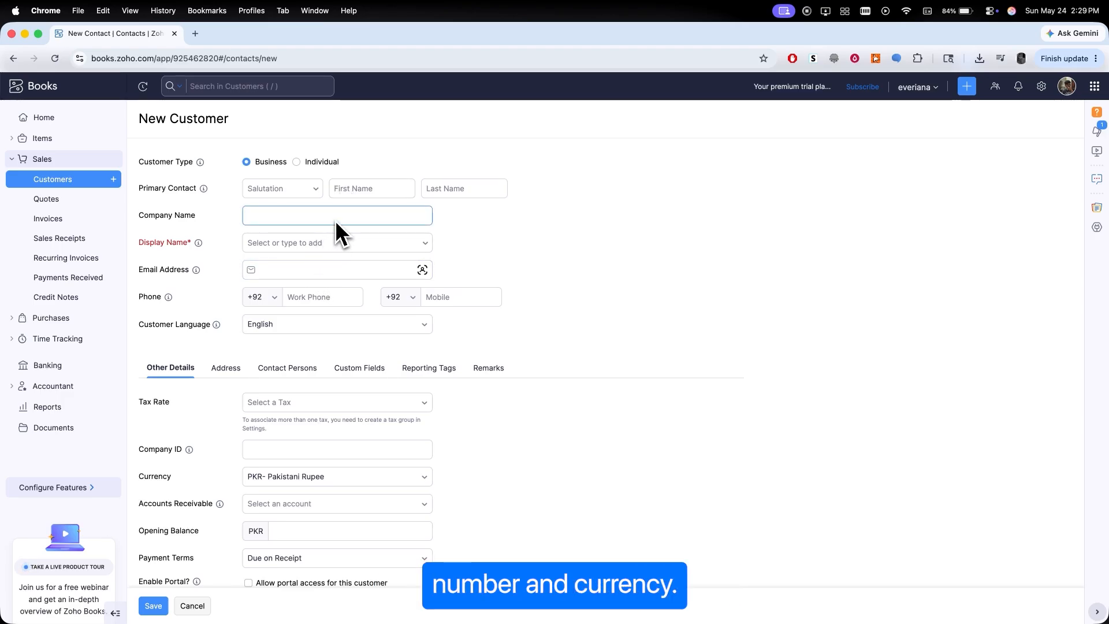
pyautogui.click(502, 490)
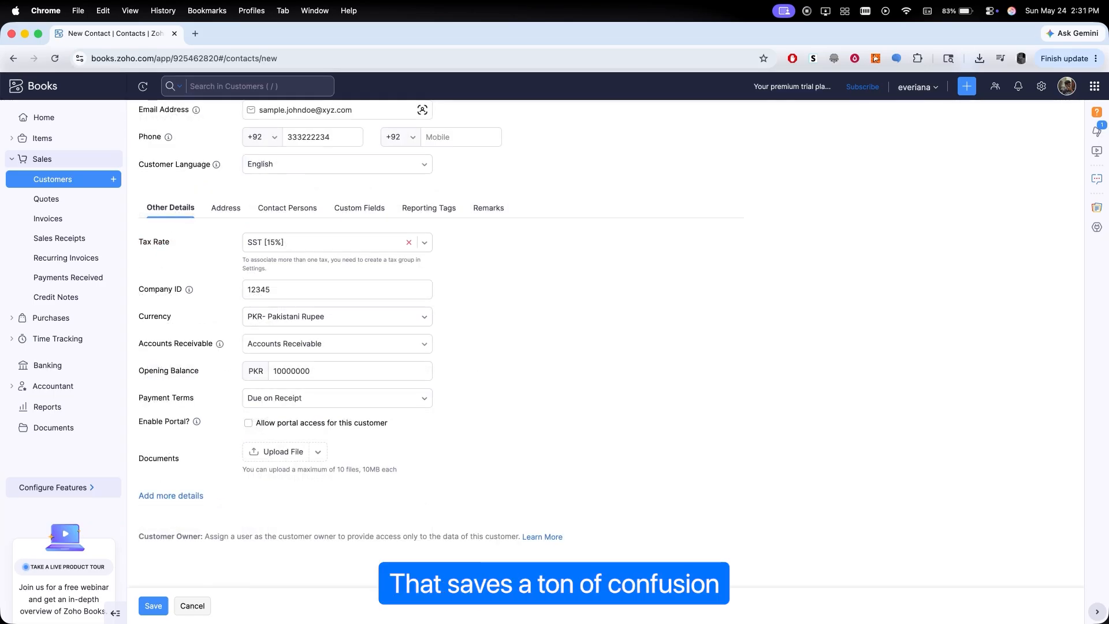
pyautogui.click(153, 607)
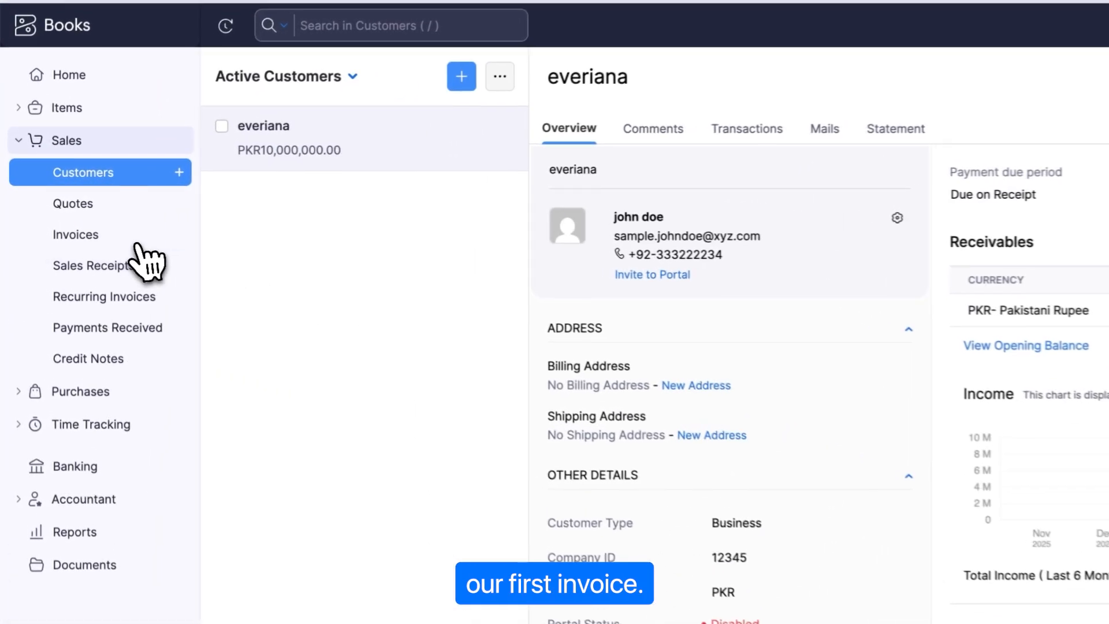
# - Start a new invoice for customer everiana
pyautogui.click(80, 222)
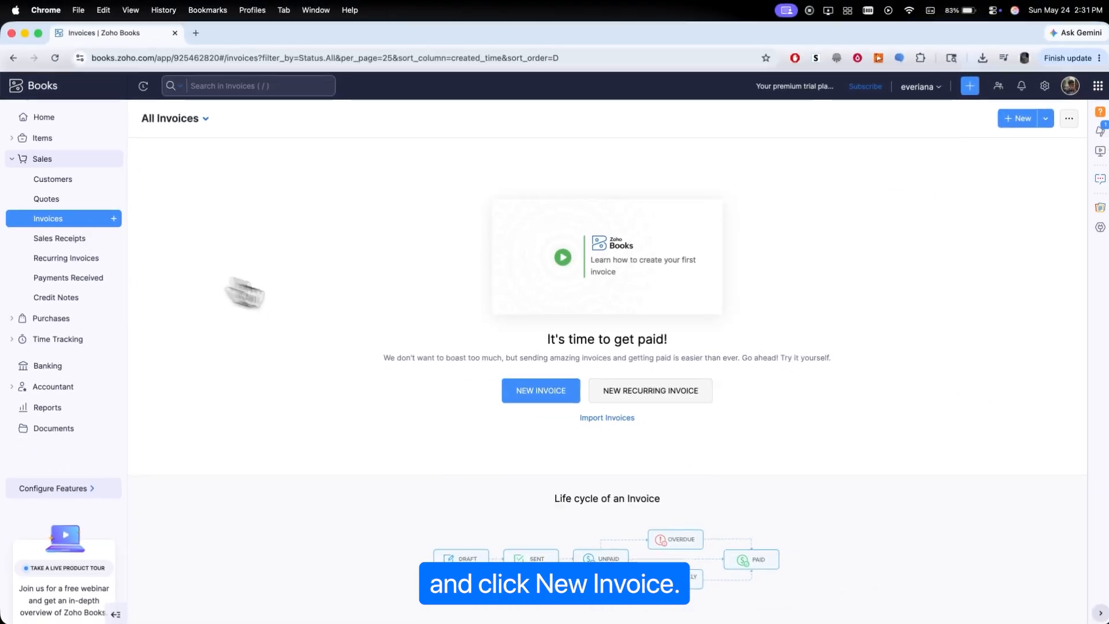
pyautogui.click(539, 390)
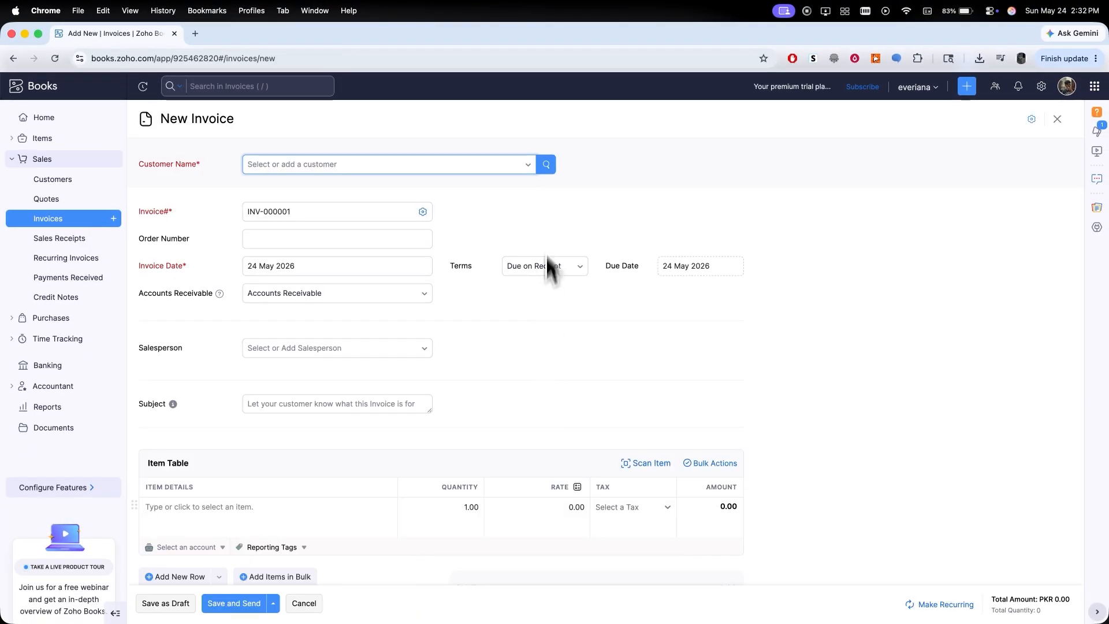
pyautogui.click(534, 166)
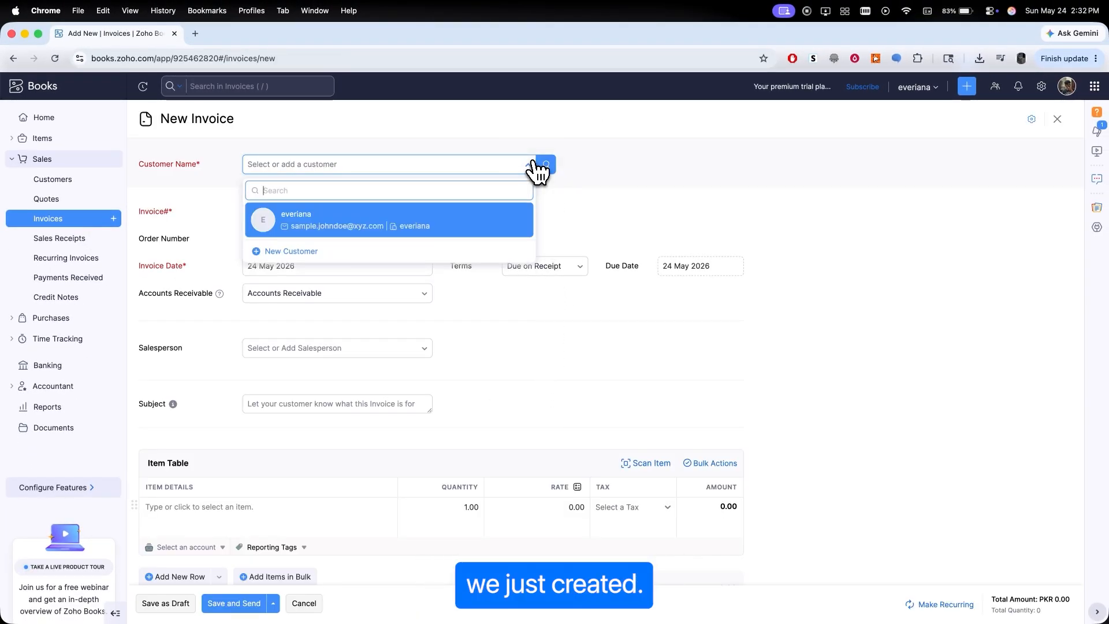
pyautogui.click(462, 222)
# - Add the item sample to the invoice with quantity 2 and rate 2000
pyautogui.scroll(-2, 452, 231)
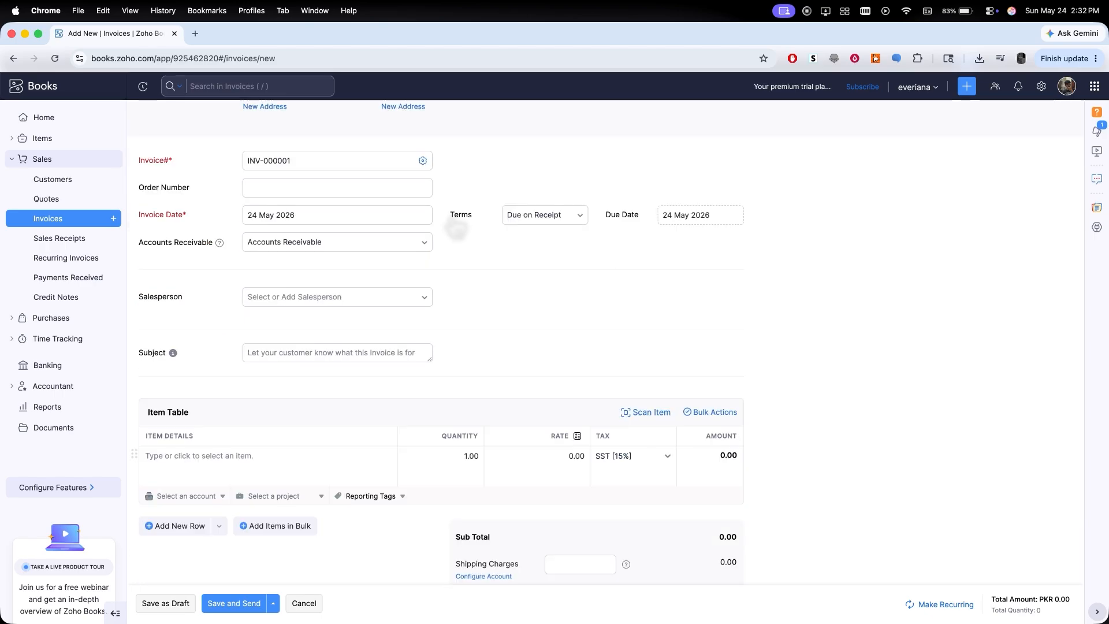
pyautogui.click(275, 460)
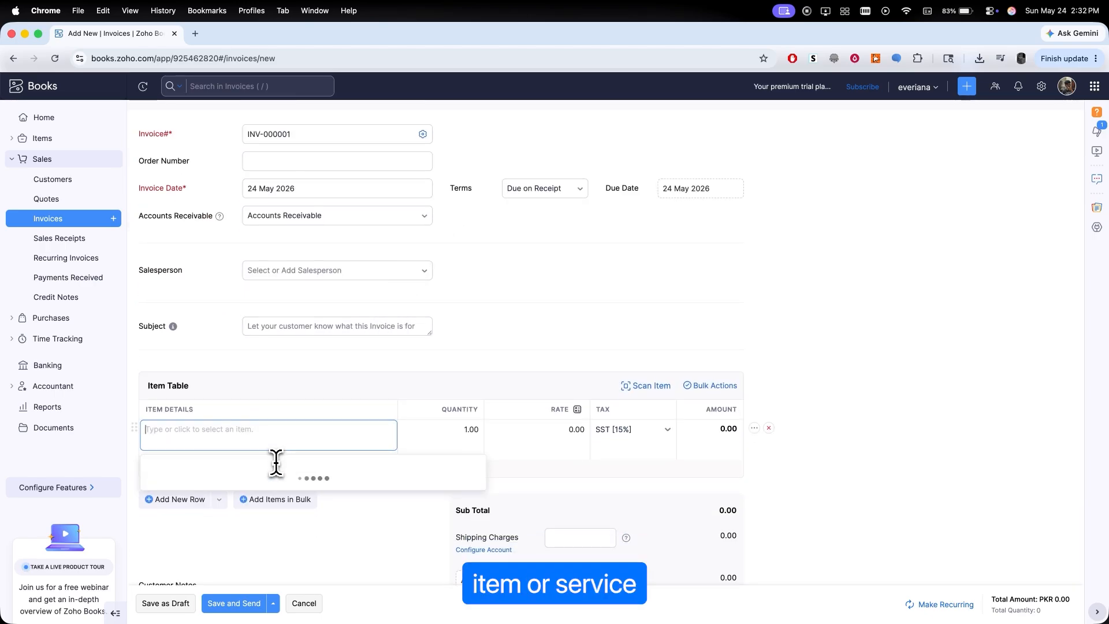
pyautogui.click(276, 480)
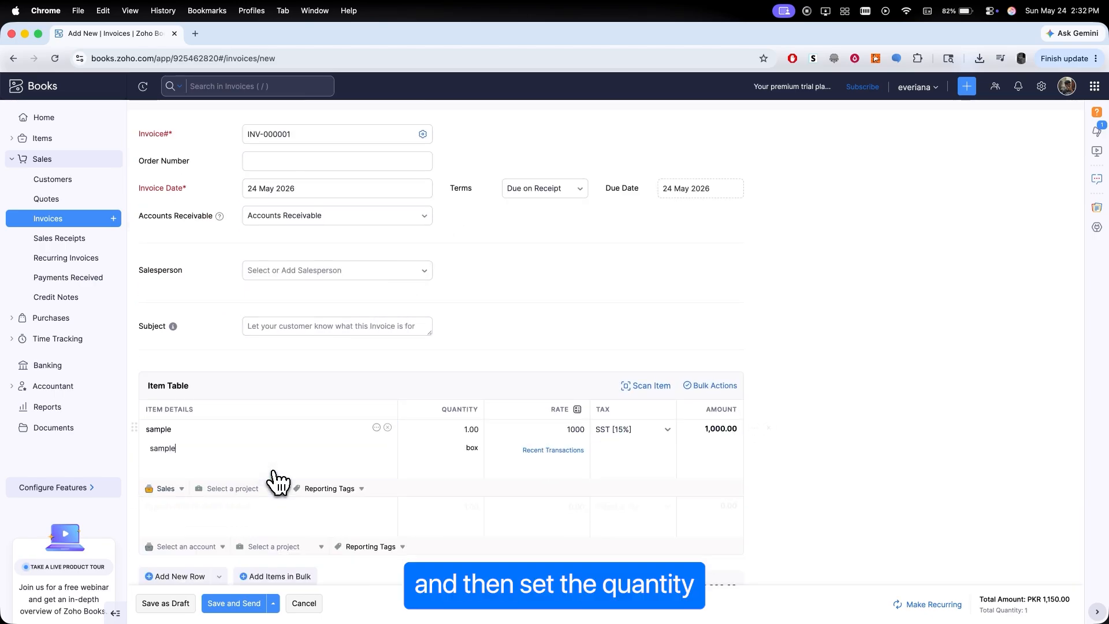
pyautogui.write('2')
pyautogui.press('Tab')
pyautogui.write('2000')
pyautogui.click(826, 459)
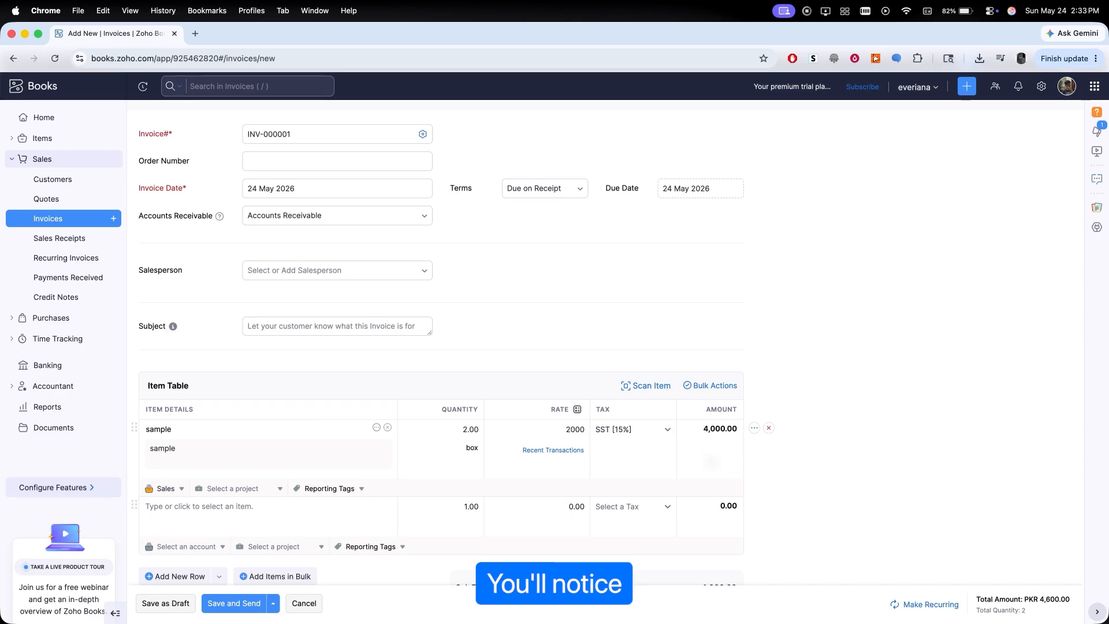
# - Save the invoice and email it to the customer
pyautogui.scroll(-5, 693, 462)
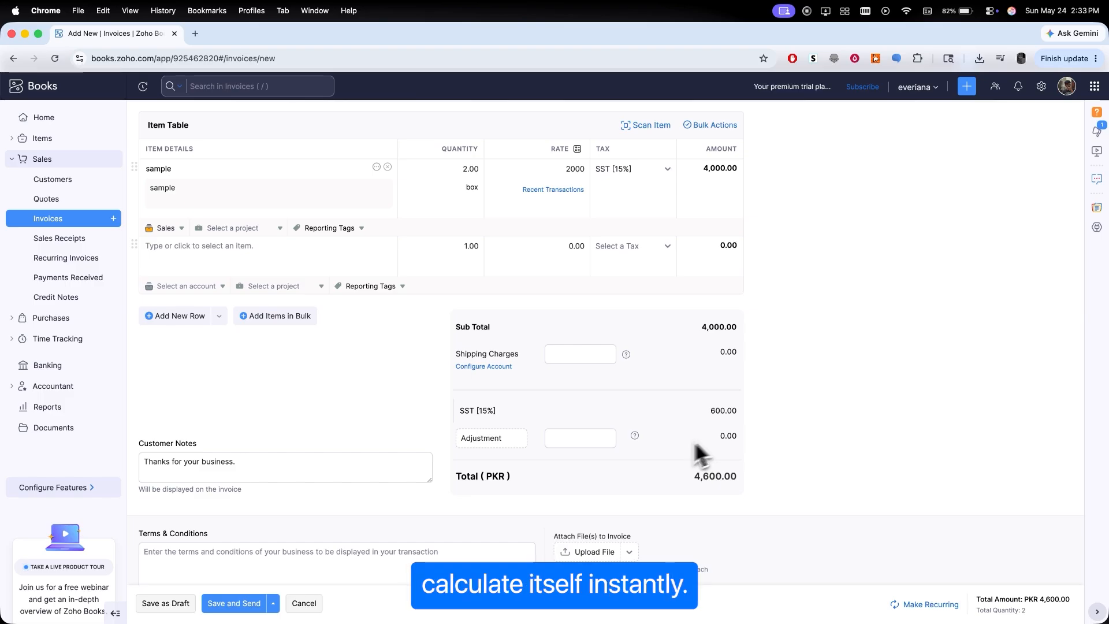
pyautogui.click(589, 431)
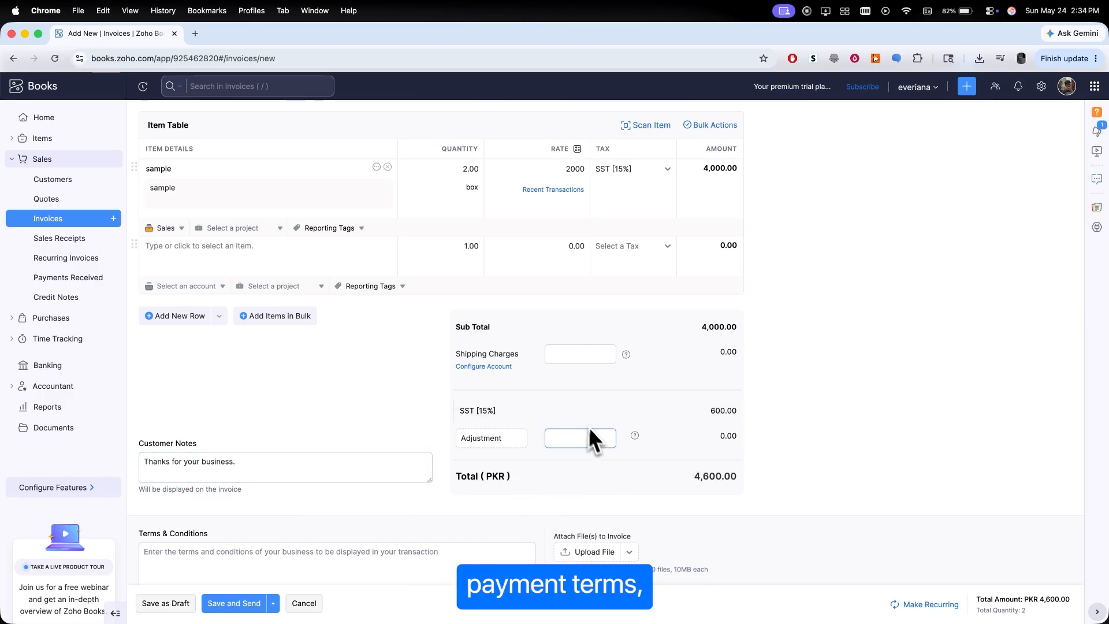
pyautogui.scroll(-5, 601, 438)
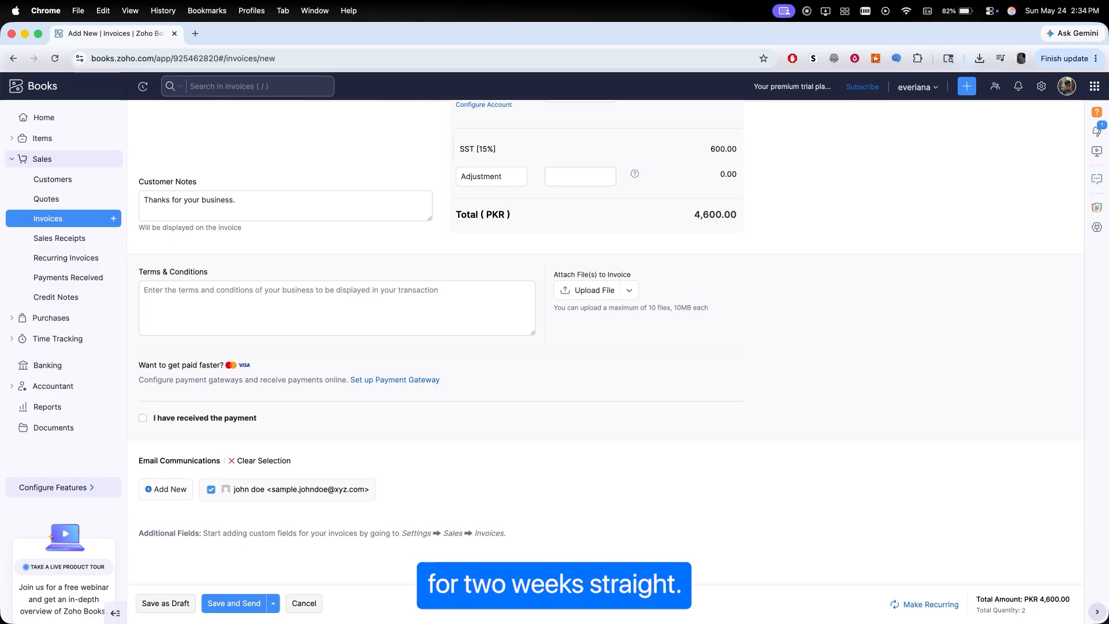
pyautogui.click(247, 607)
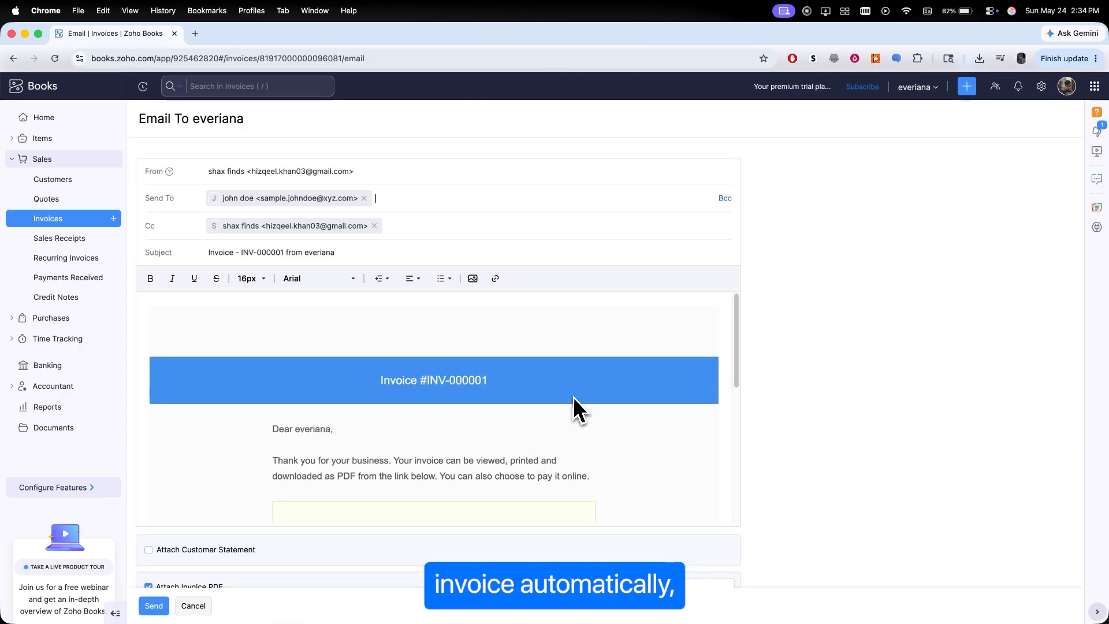
pyautogui.scroll(-10, 574, 398)
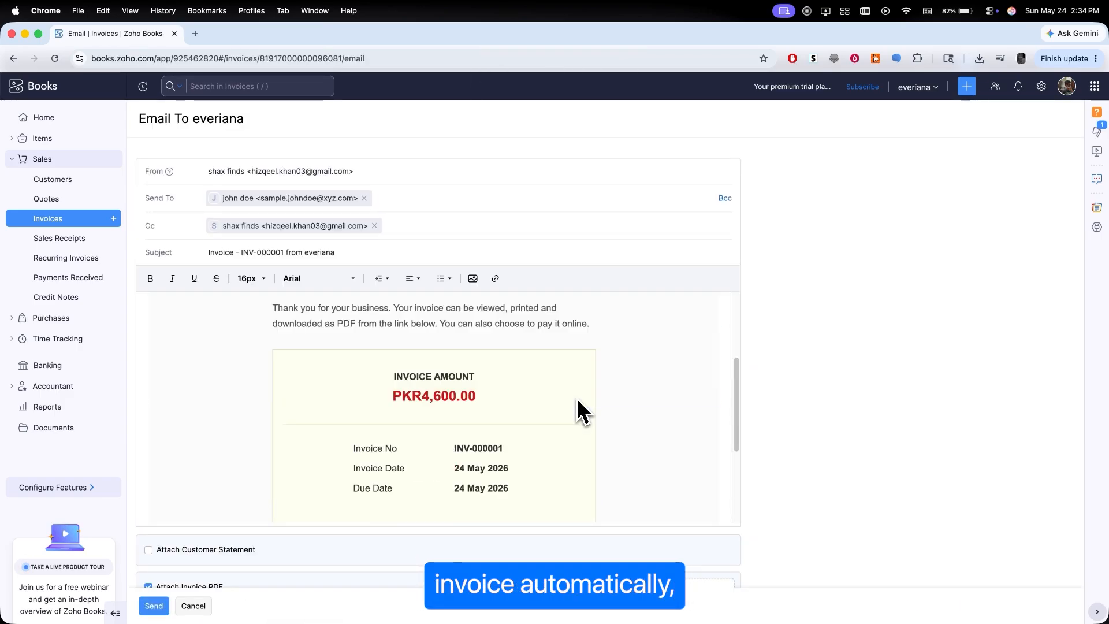
pyautogui.click(154, 606)
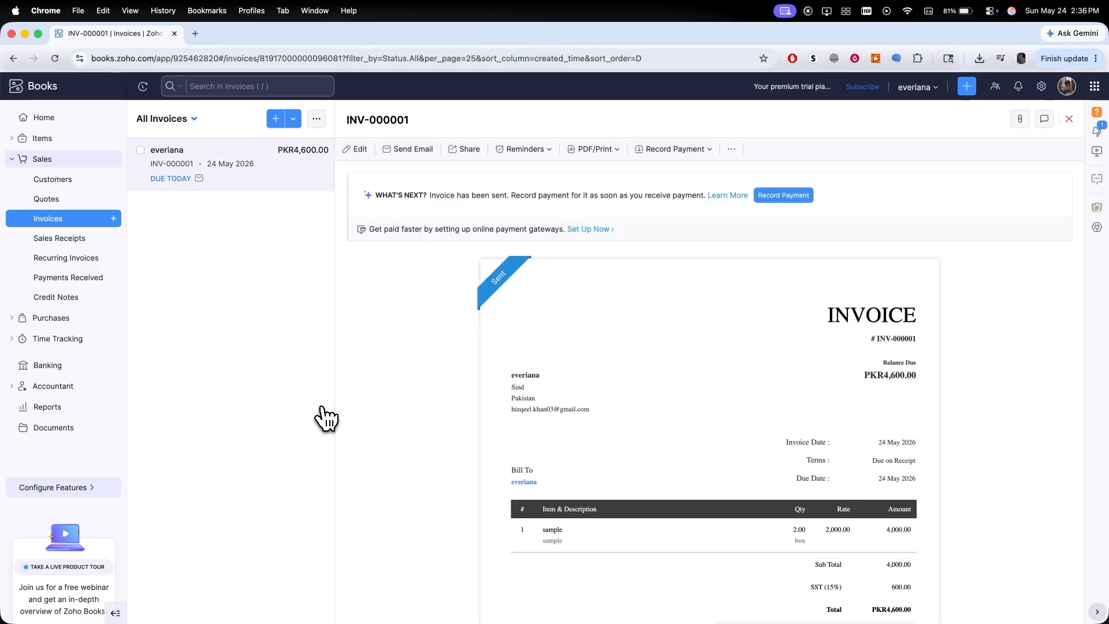
# - Create a quote for customer everiana with reference number 01, then save and email it
pyautogui.click(50, 199)
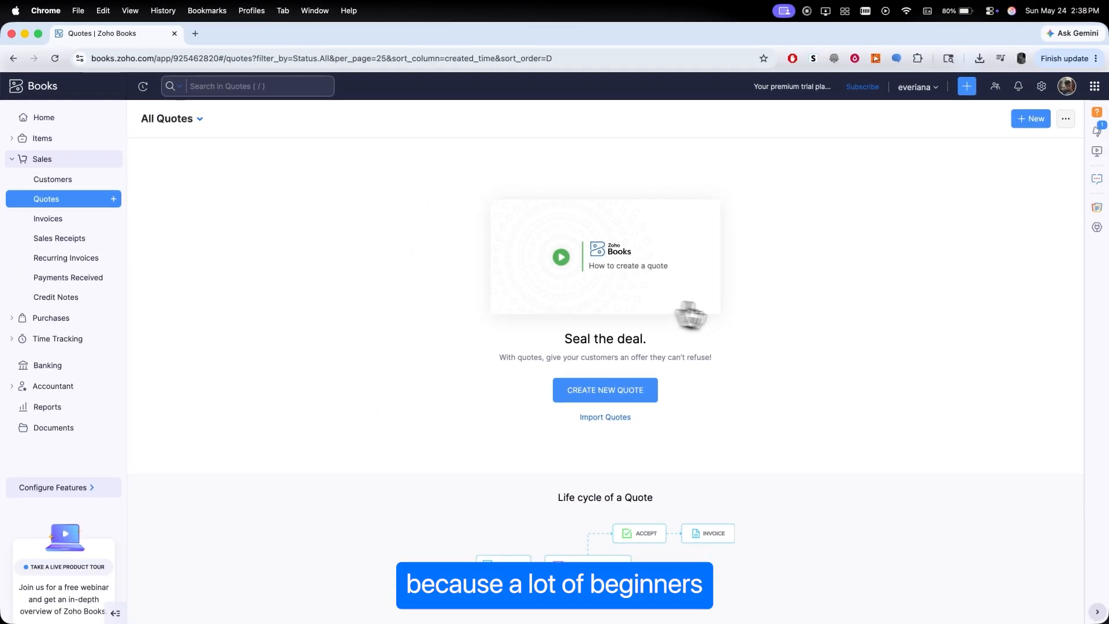
pyautogui.click(612, 393)
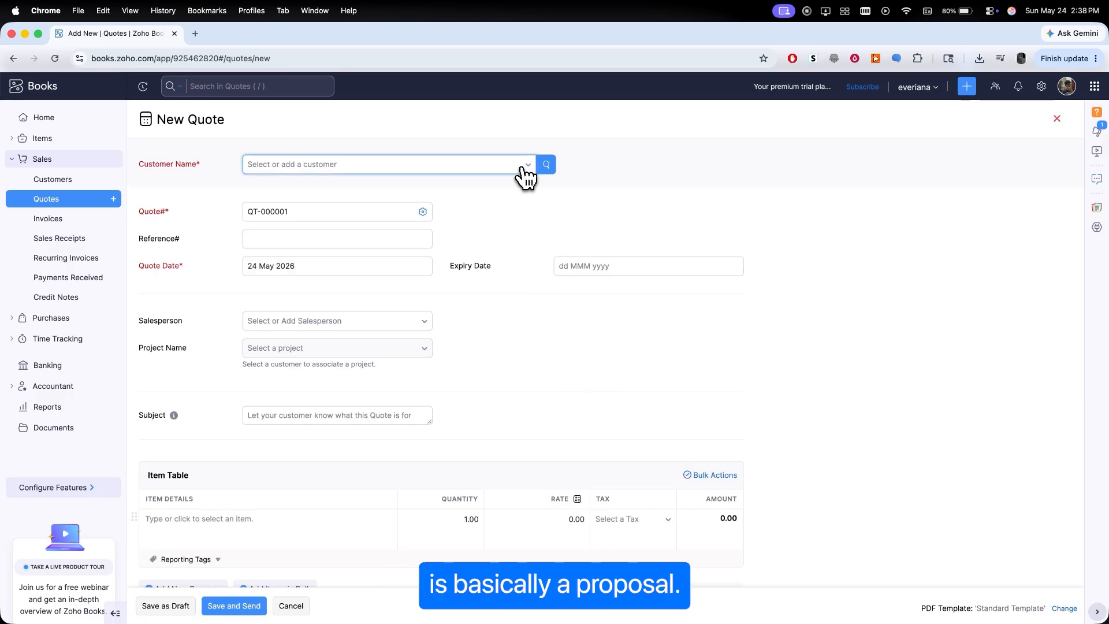
pyautogui.click(526, 167)
pyautogui.click(459, 230)
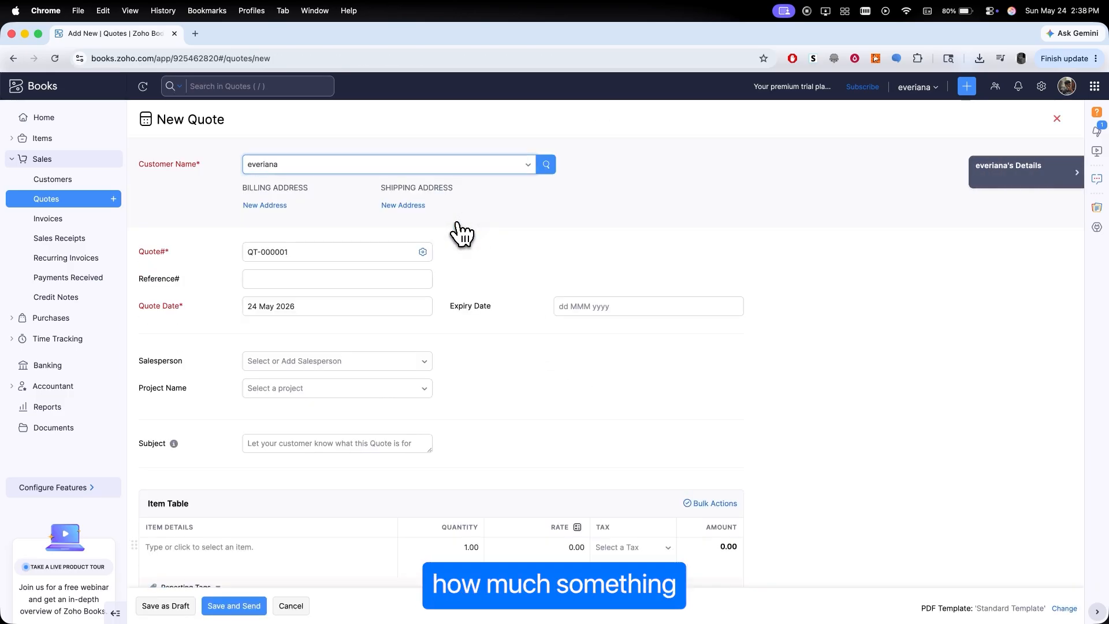
pyautogui.click(398, 287)
pyautogui.write('01')
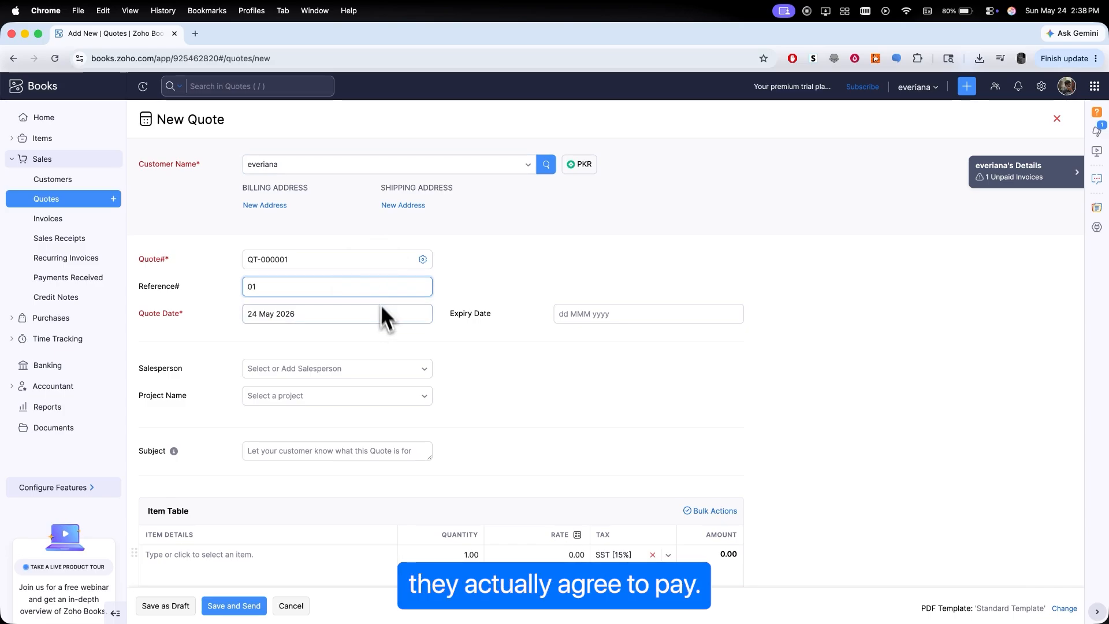
pyautogui.click(487, 336)
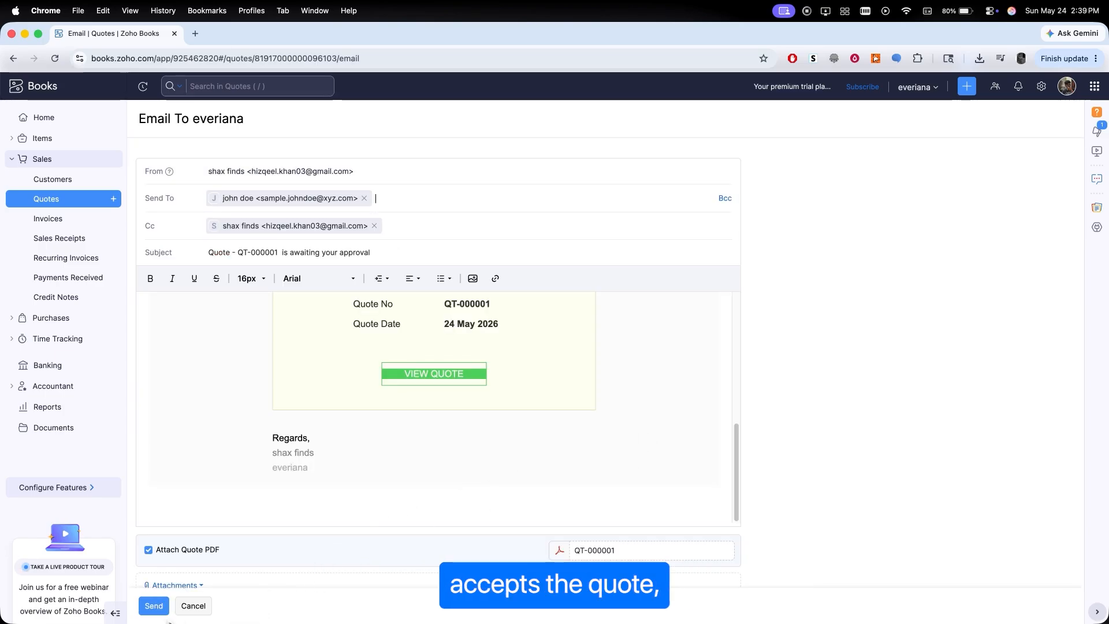
pyautogui.click(155, 608)
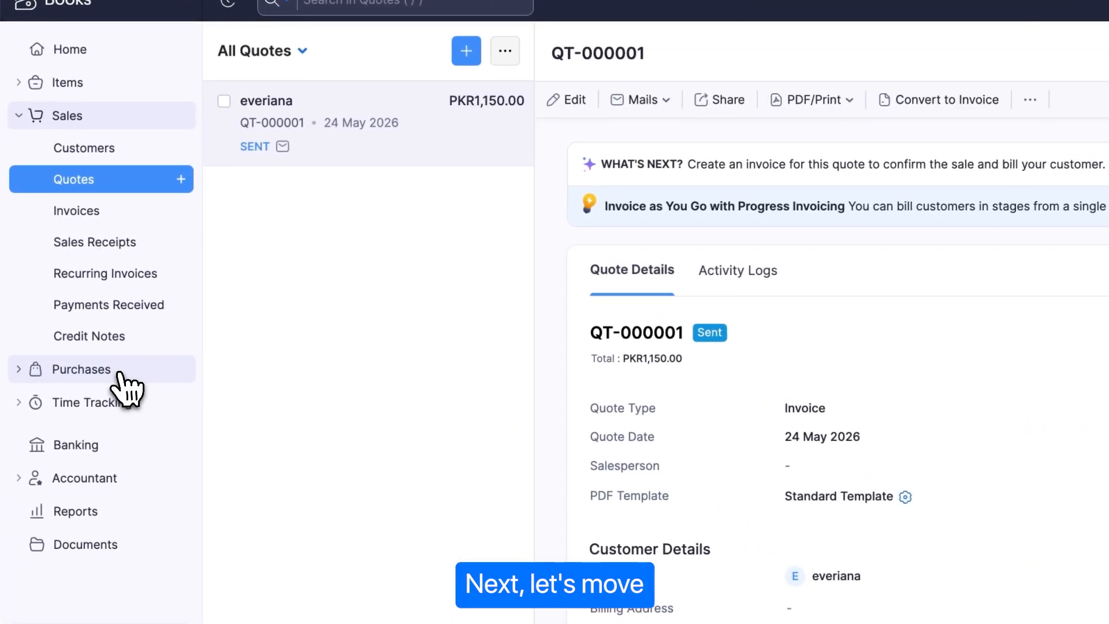
# - Open the Vendors and Bills lists under Purchases
pyautogui.click(68, 317)
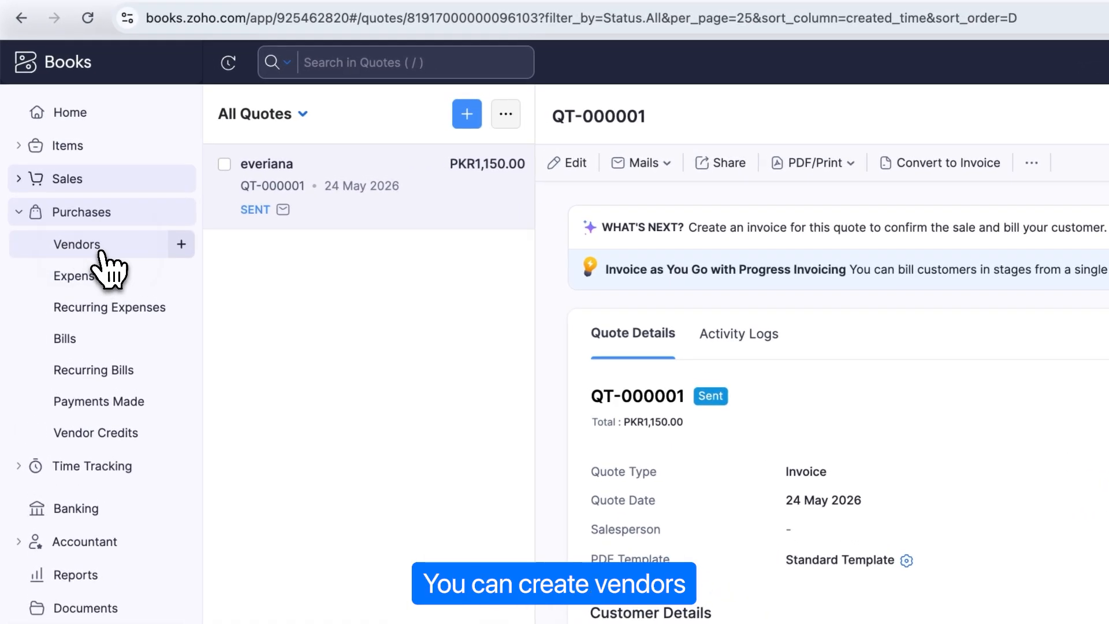
pyautogui.click(101, 254)
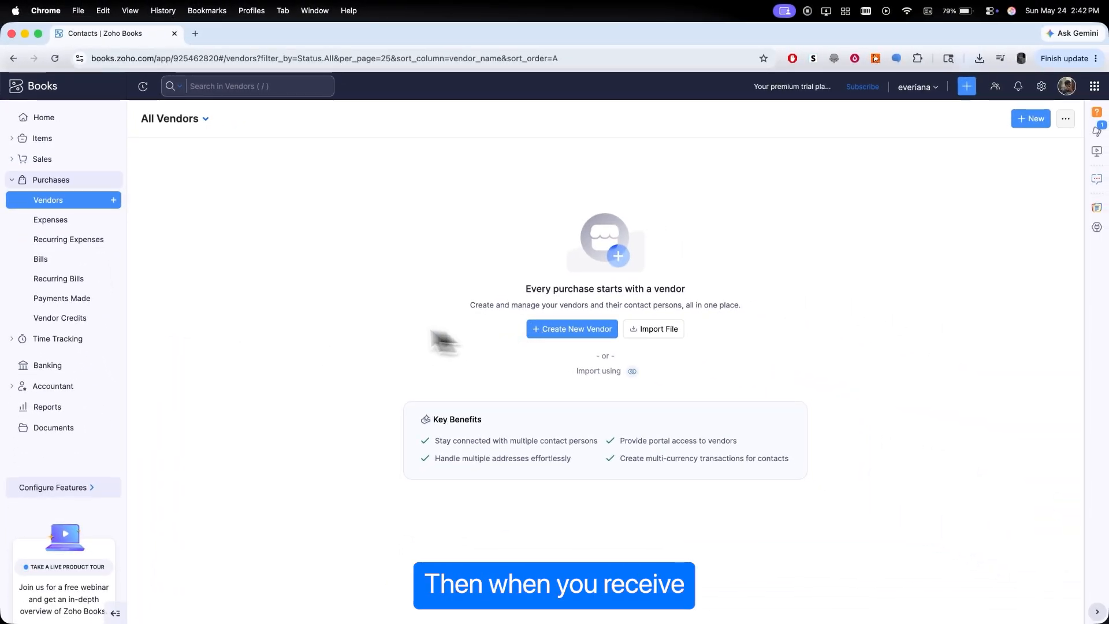
pyautogui.click(72, 266)
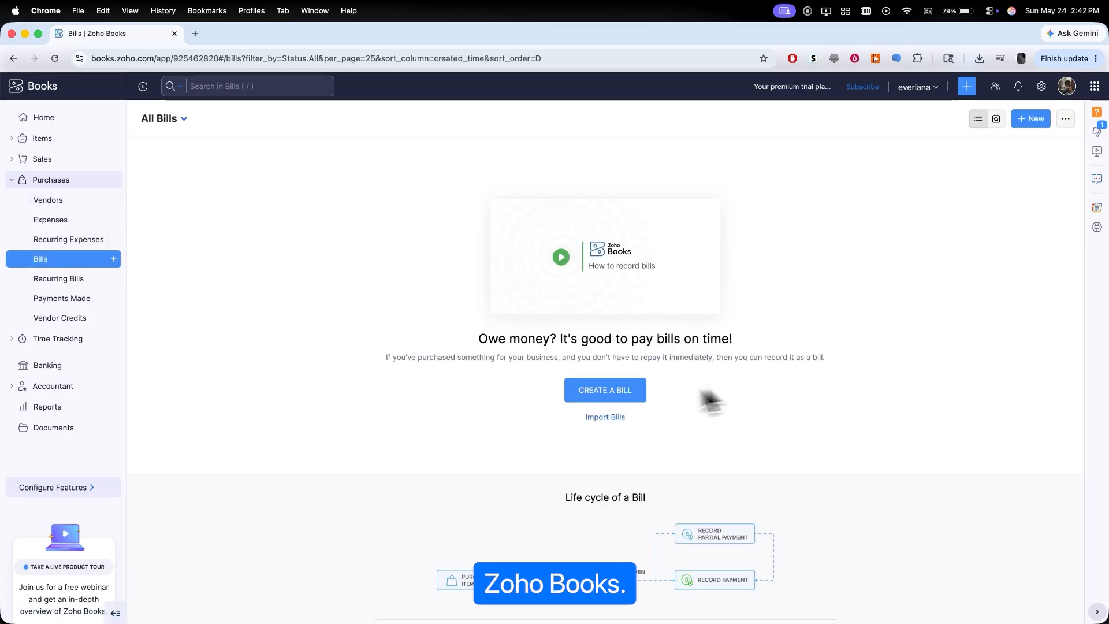
# - Try recording an Advertising And Marketing expense of 2000 paid through Petty Cash for customer everiana, then discard it
pyautogui.click(81, 222)
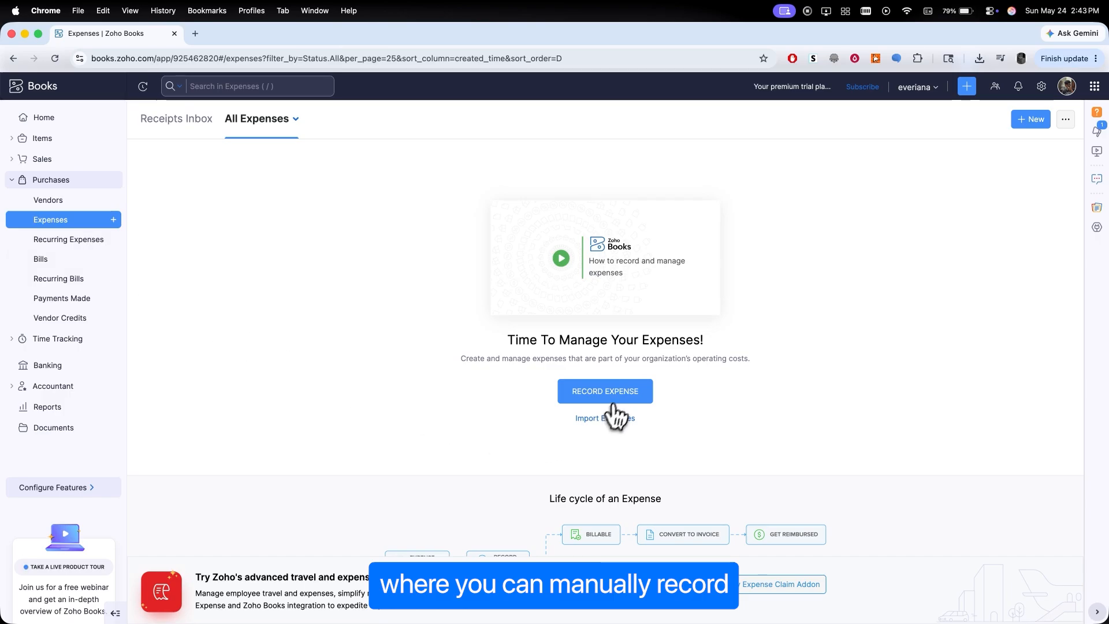
pyautogui.click(613, 402)
pyautogui.click(354, 194)
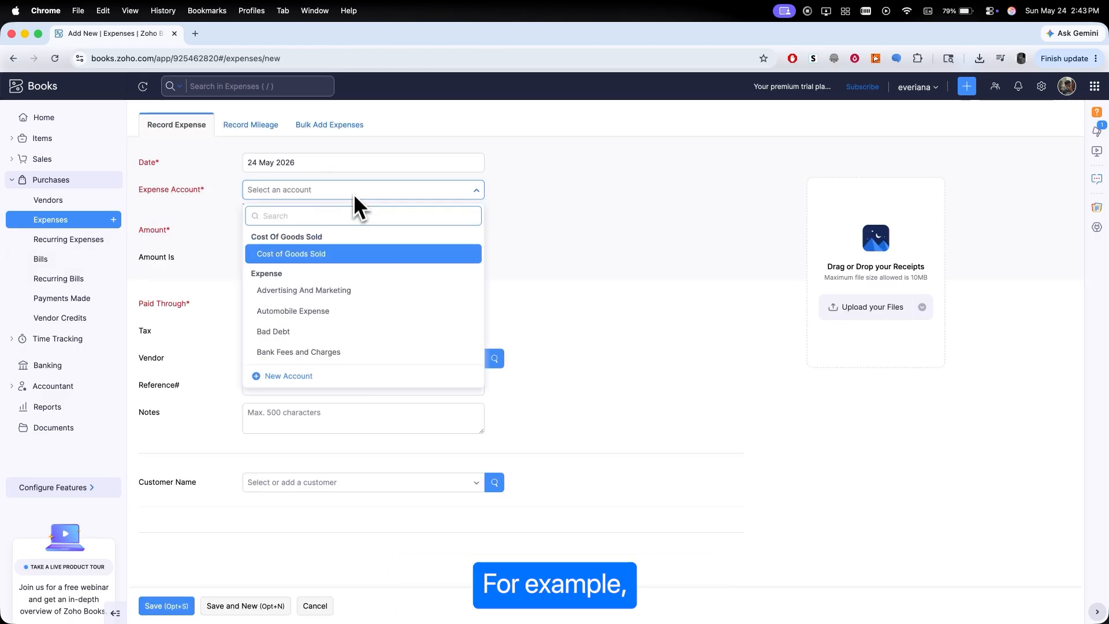
pyautogui.click(341, 290)
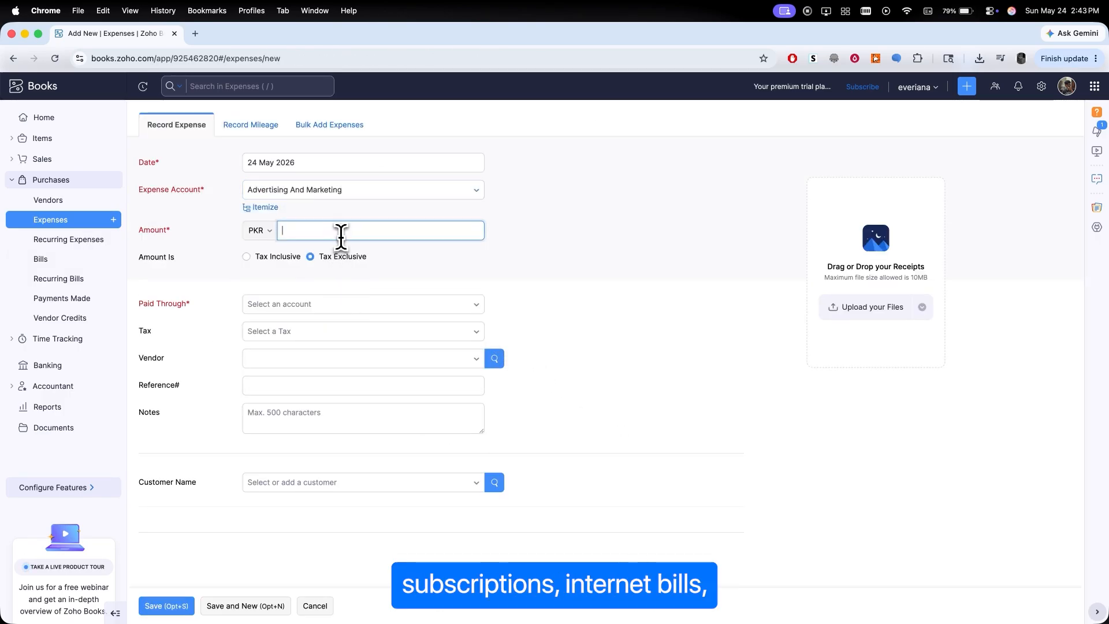
pyautogui.click(339, 305)
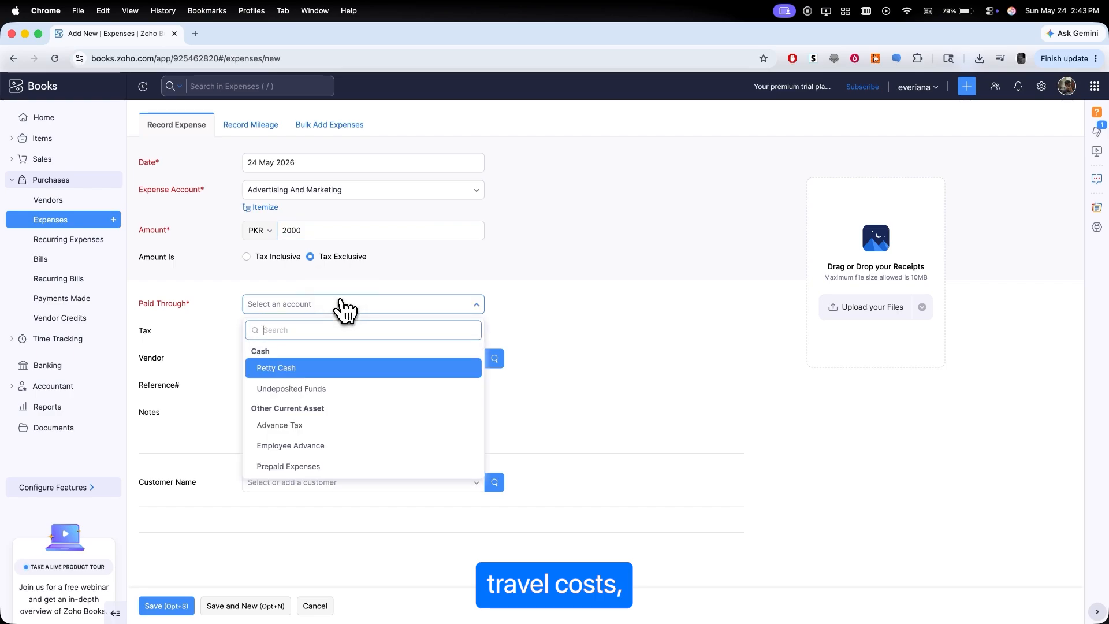
pyautogui.click(337, 369)
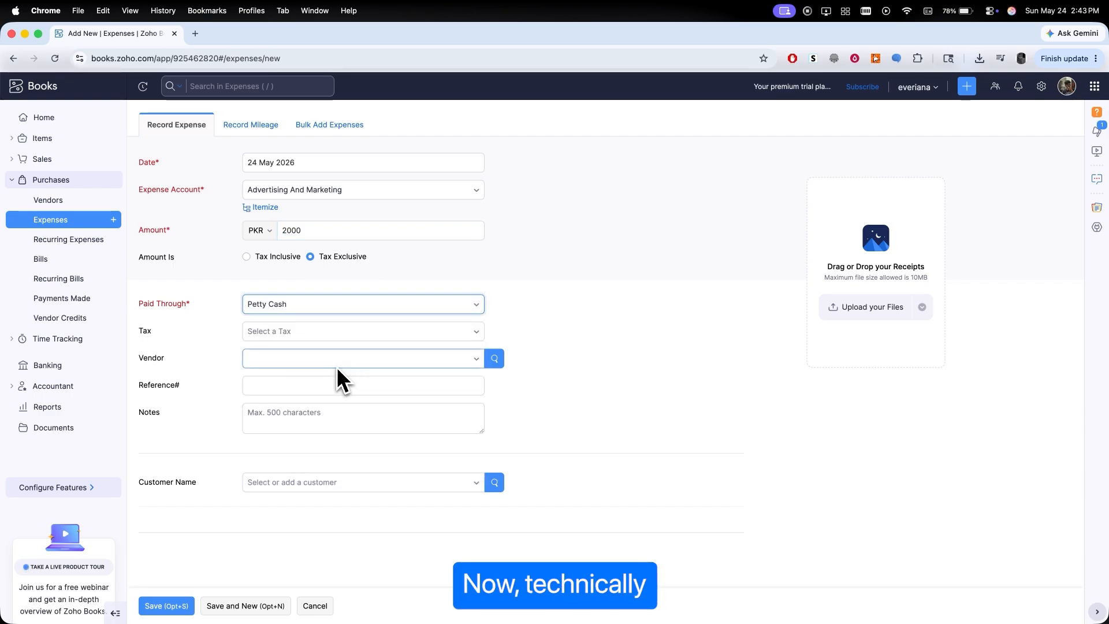
pyautogui.click(394, 489)
pyautogui.click(386, 442)
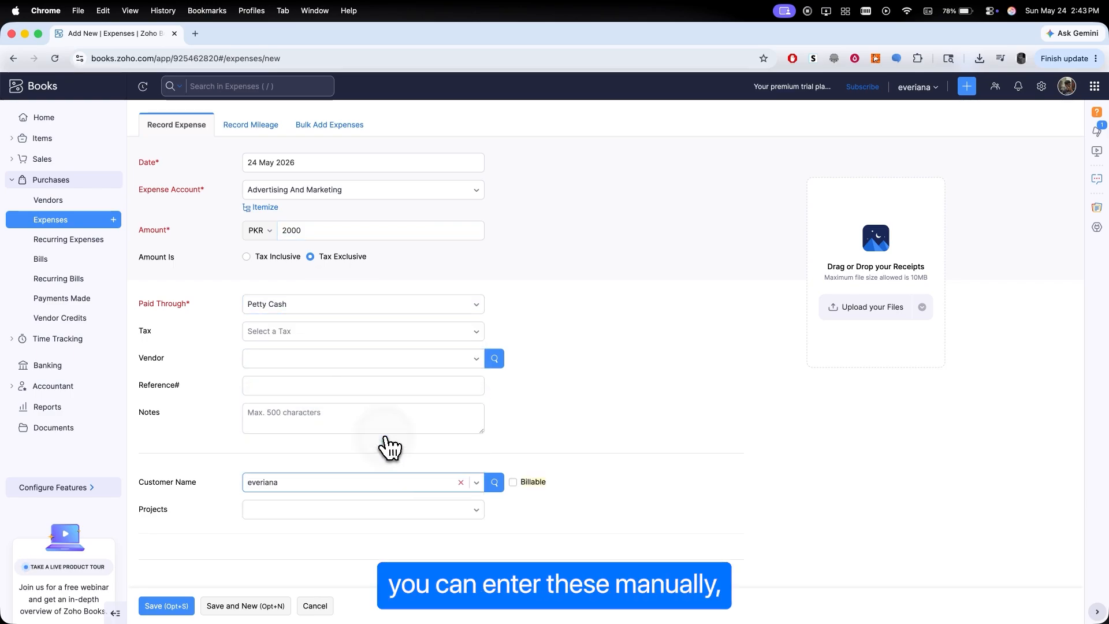
pyautogui.scroll(-1, 512, 456)
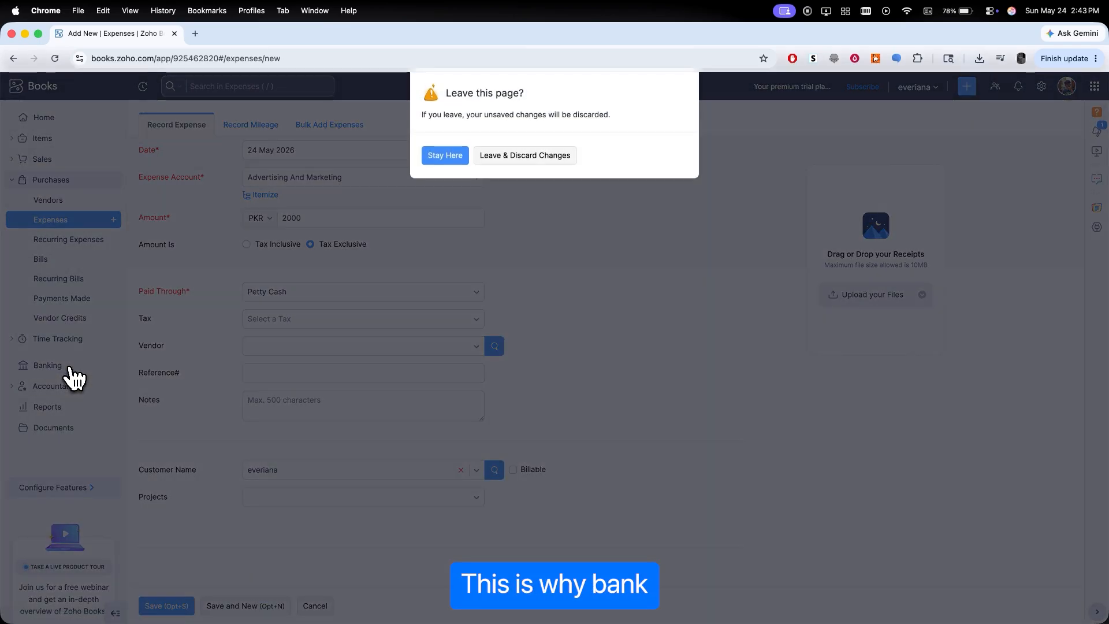
pyautogui.click(561, 157)
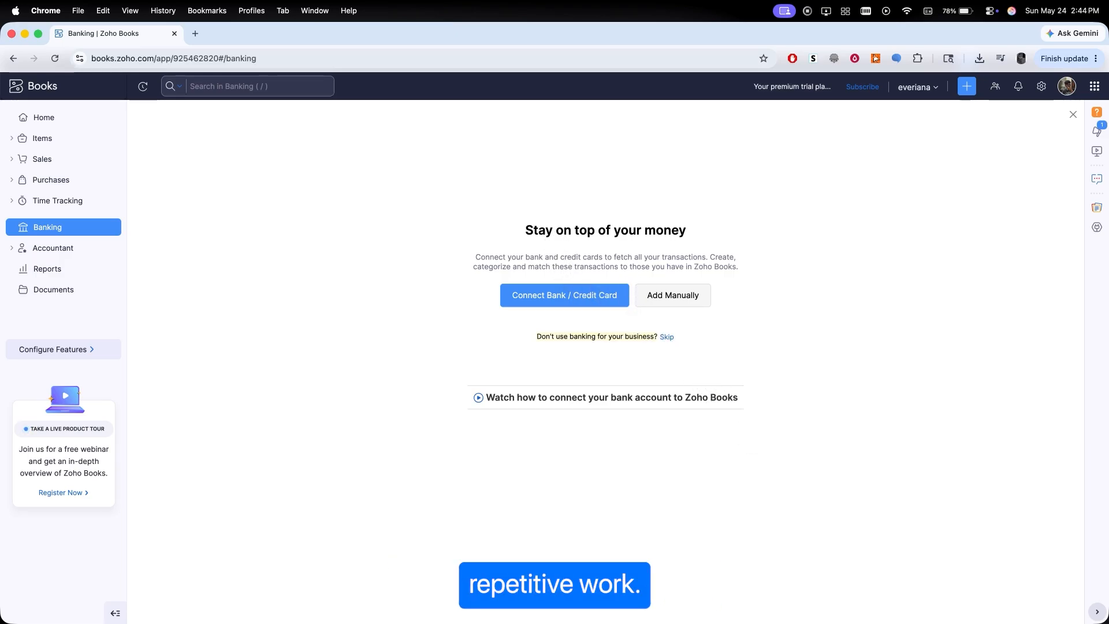
# - Create a project named test for customer everiana with fixed cost billing of 5,000
pyautogui.click(77, 201)
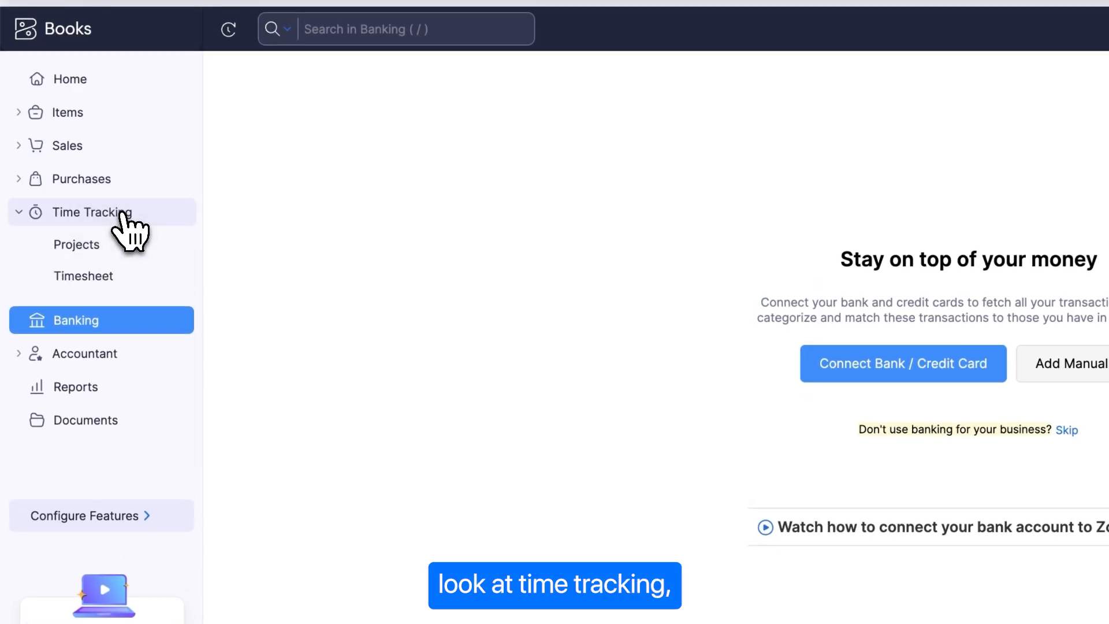
pyautogui.click(108, 244)
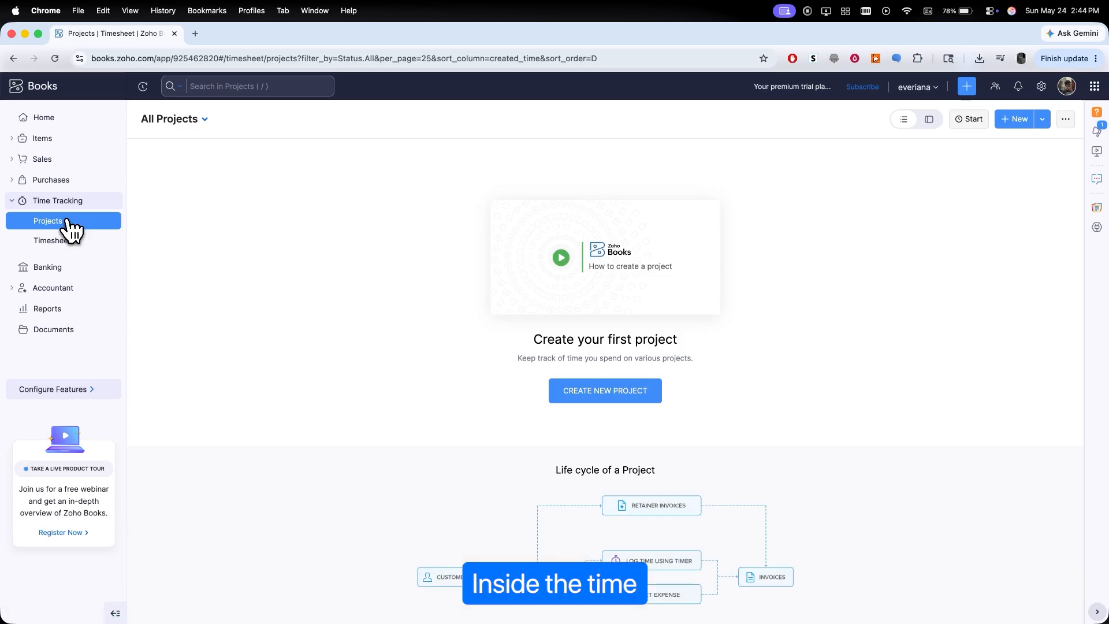
pyautogui.click(641, 396)
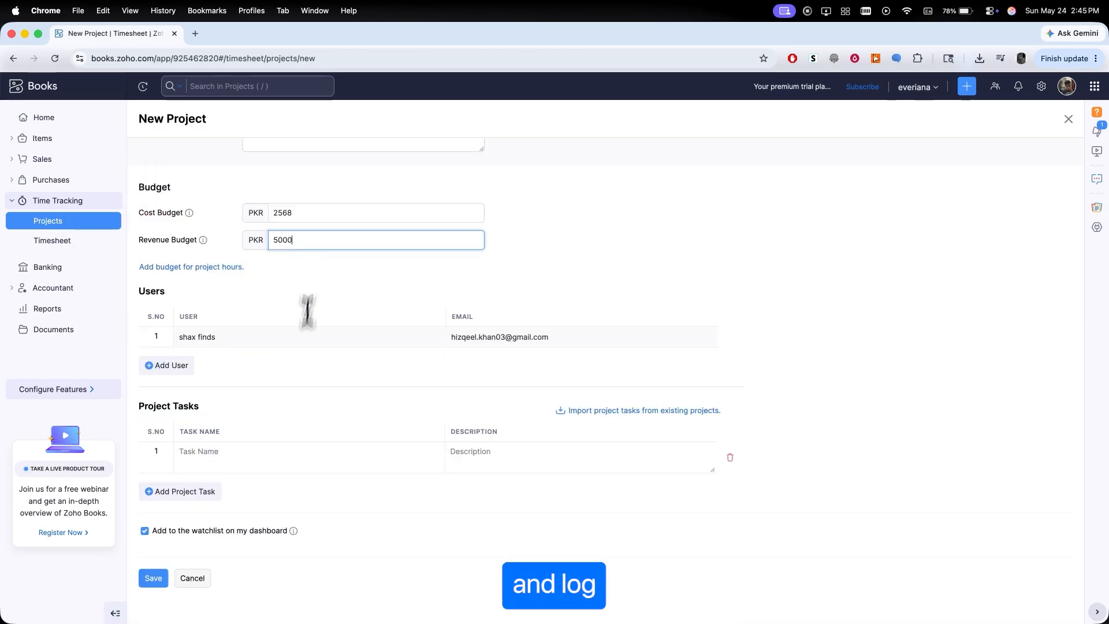
pyautogui.click(156, 578)
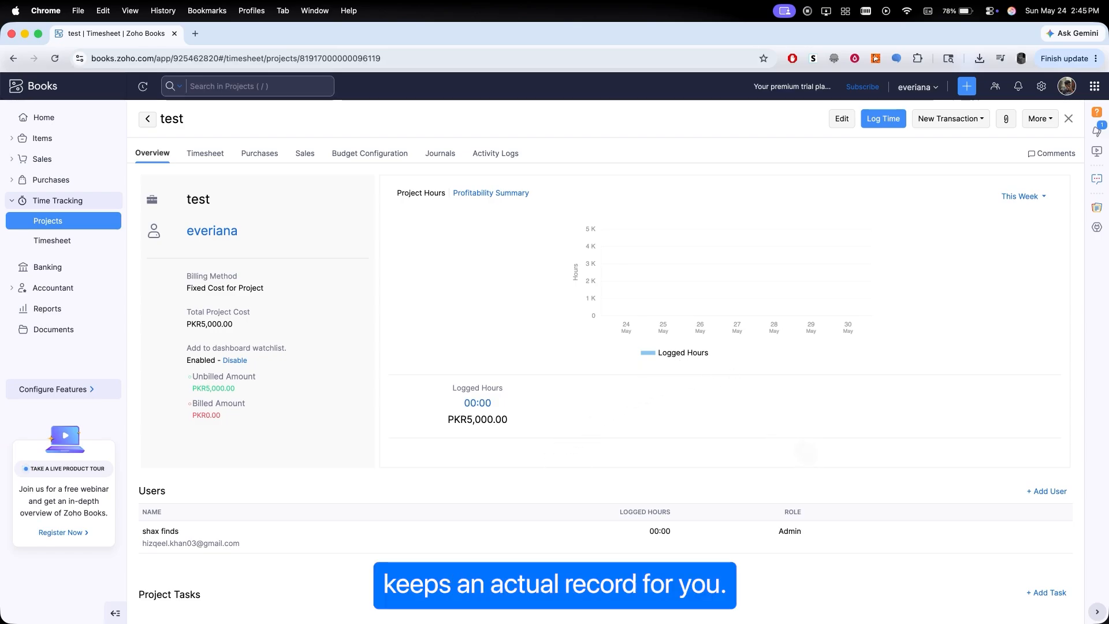
# - Open the custom report test from My Reports and export it as a PDF
pyautogui.scroll(-2, 803, 450)
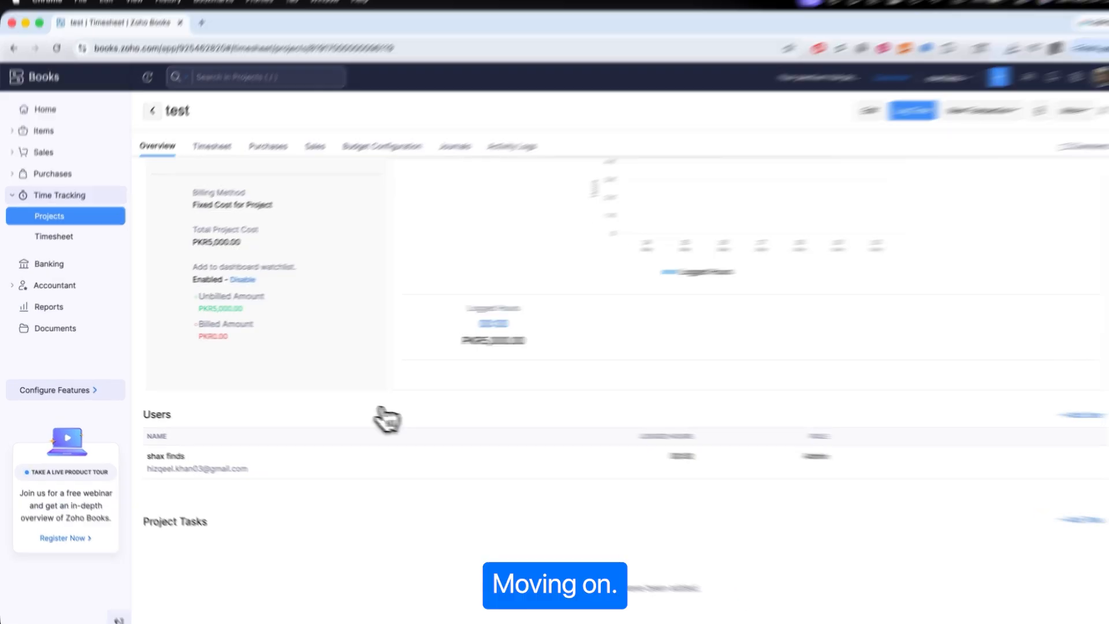
pyautogui.click(49, 308)
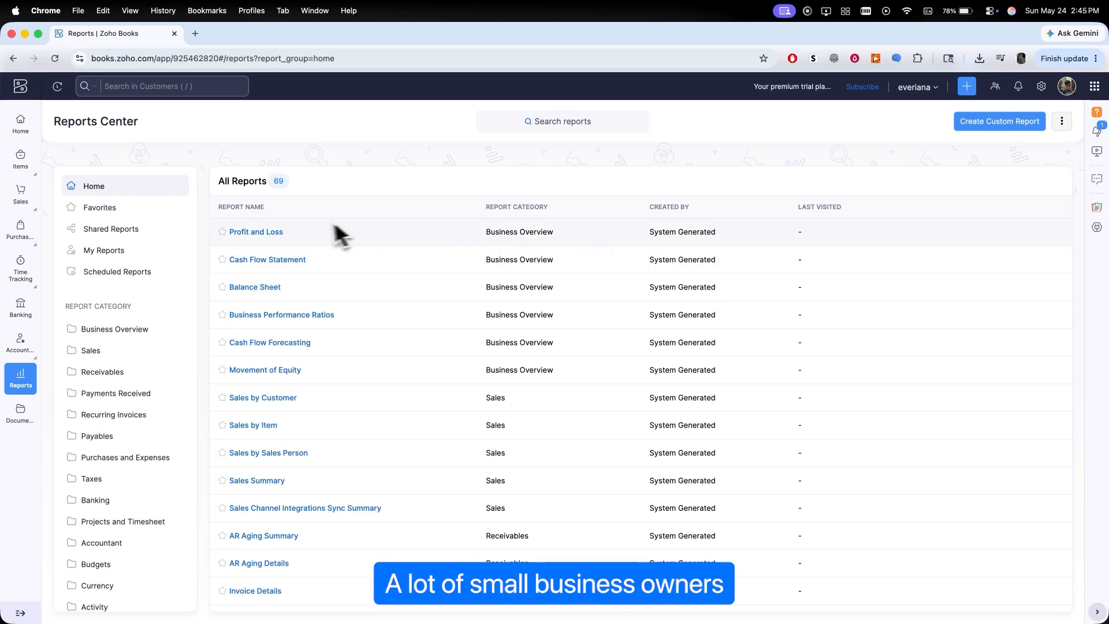
pyautogui.click(107, 253)
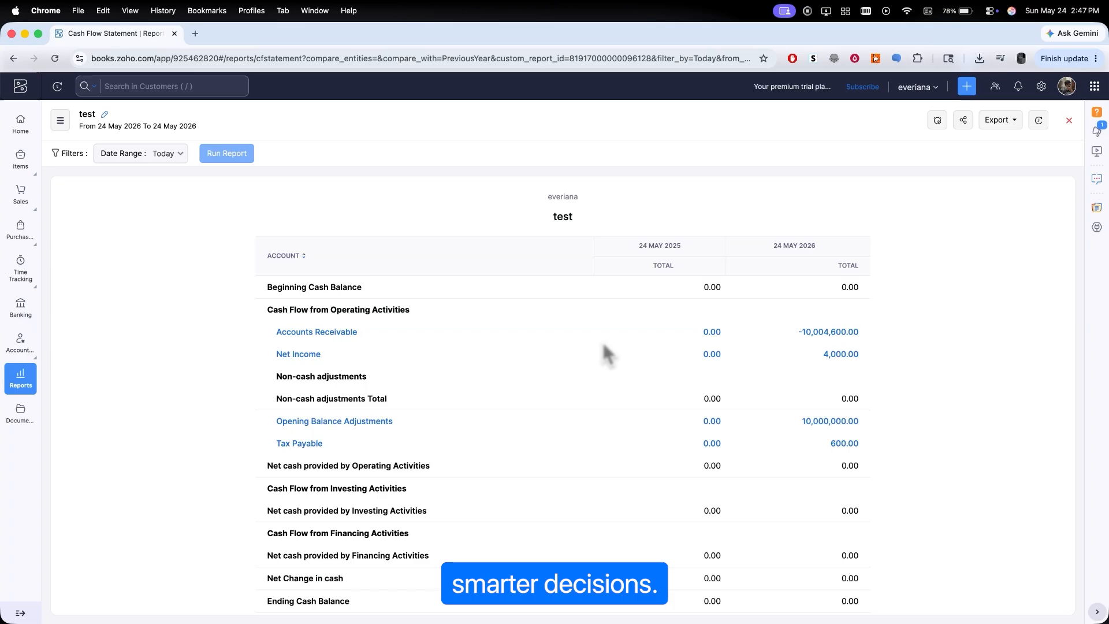
pyautogui.click(999, 122)
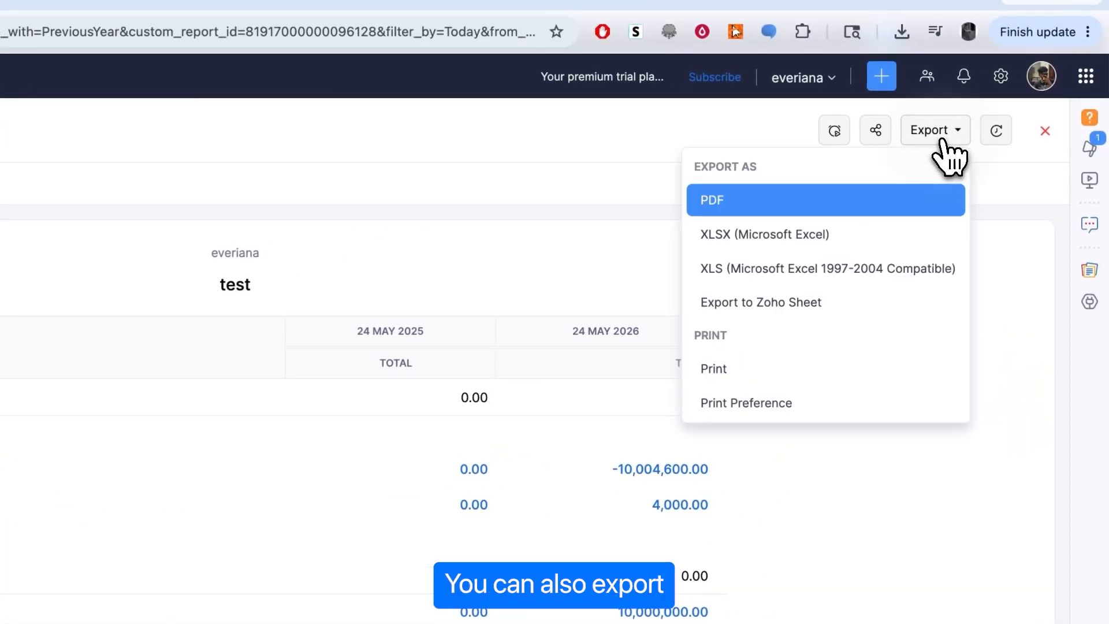
pyautogui.click(811, 208)
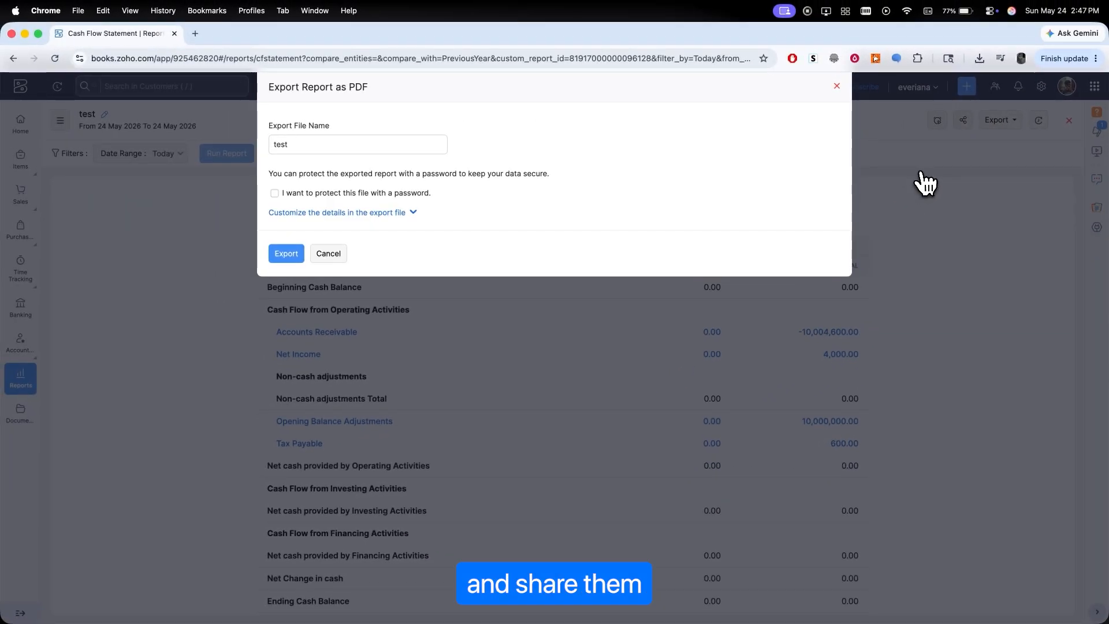
pyautogui.click(288, 254)
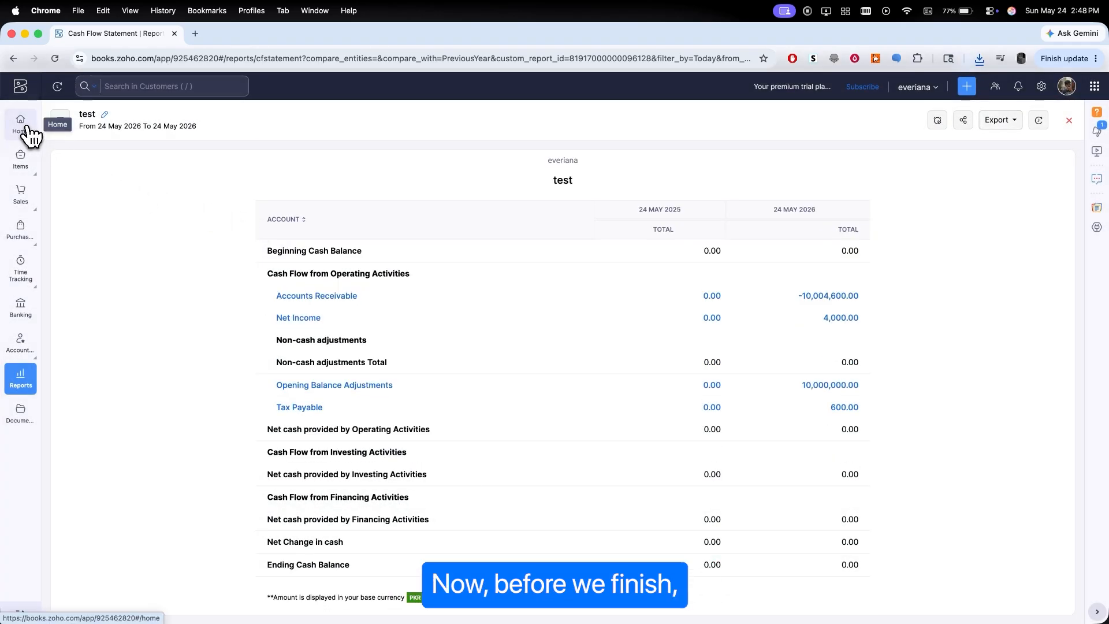
pyautogui.click(27, 129)
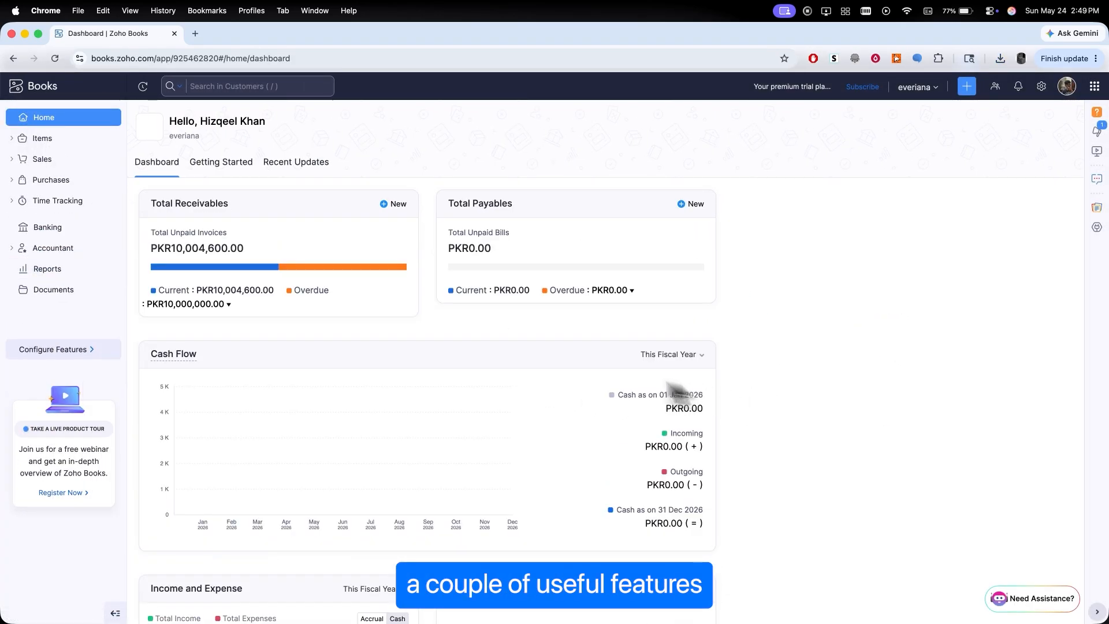
pyautogui.click(17, 164)
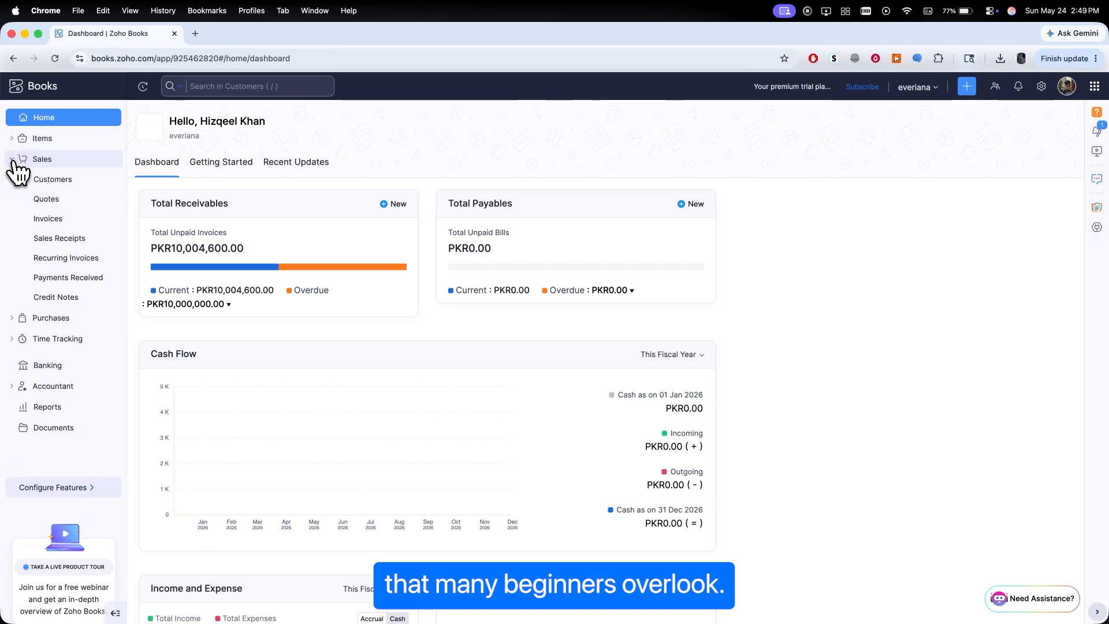
pyautogui.click(58, 181)
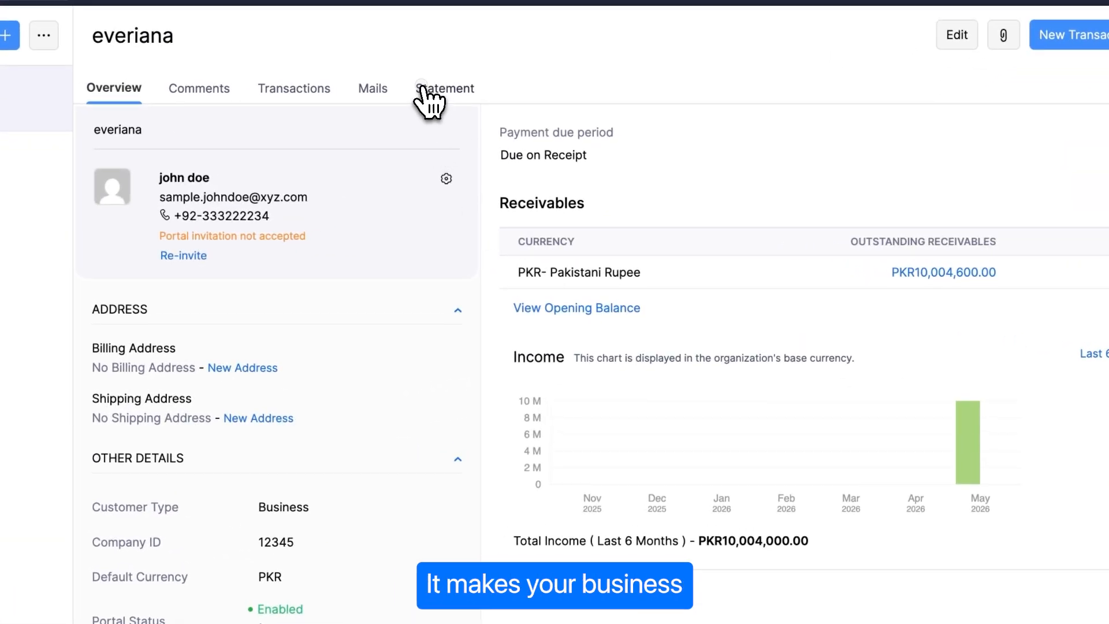
pyautogui.click(424, 91)
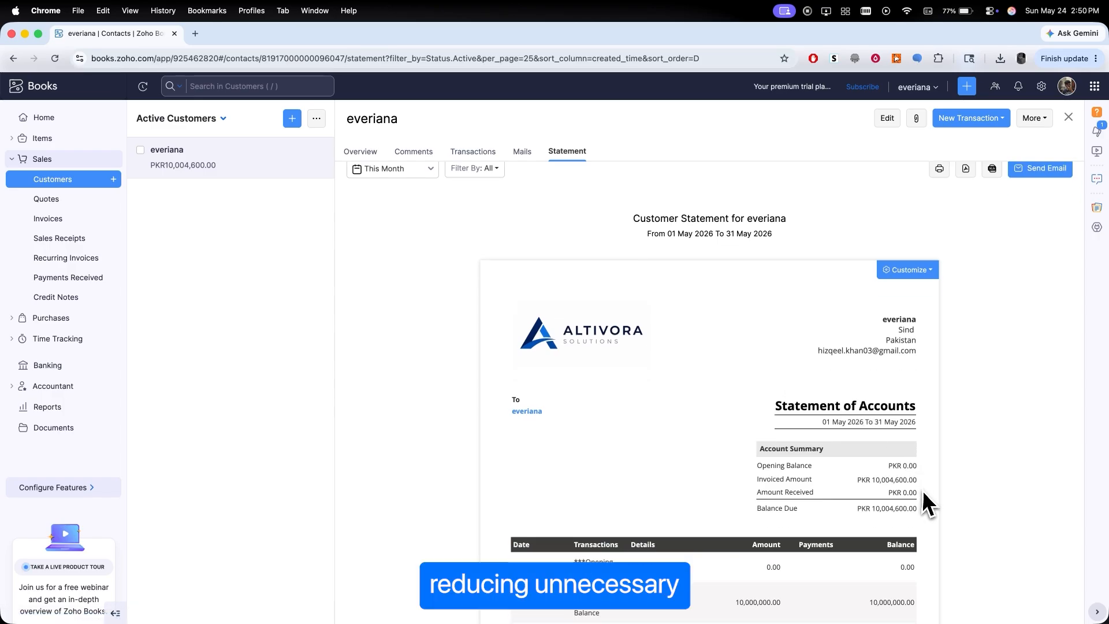
pyautogui.scroll(-3, 927, 503)
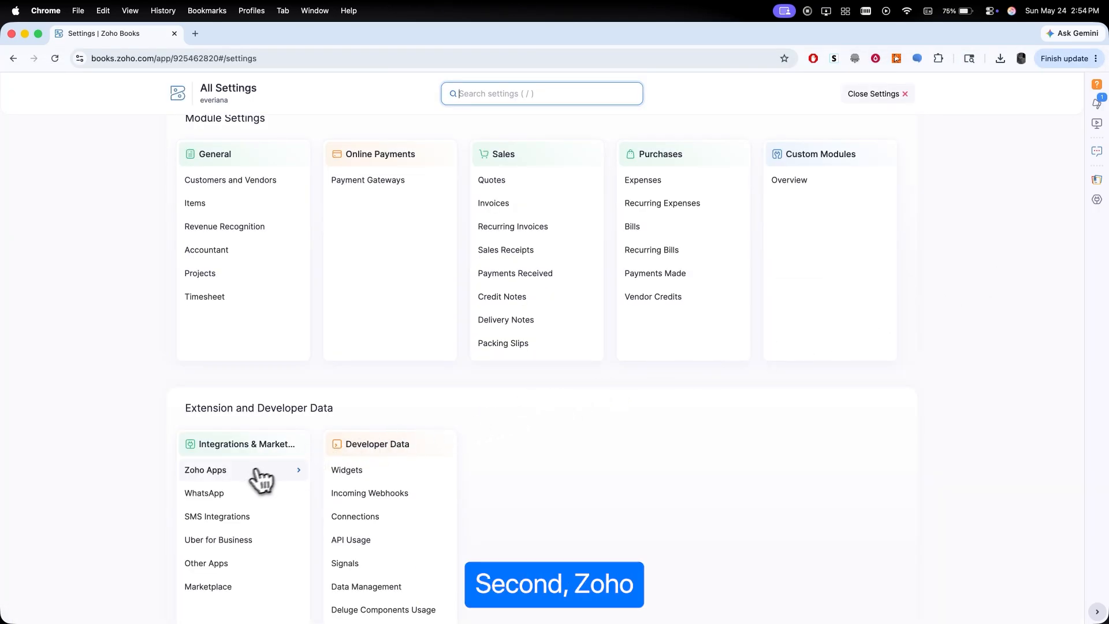
# - Browse the available Zoho Apps integrations in settings
pyautogui.click(248, 477)
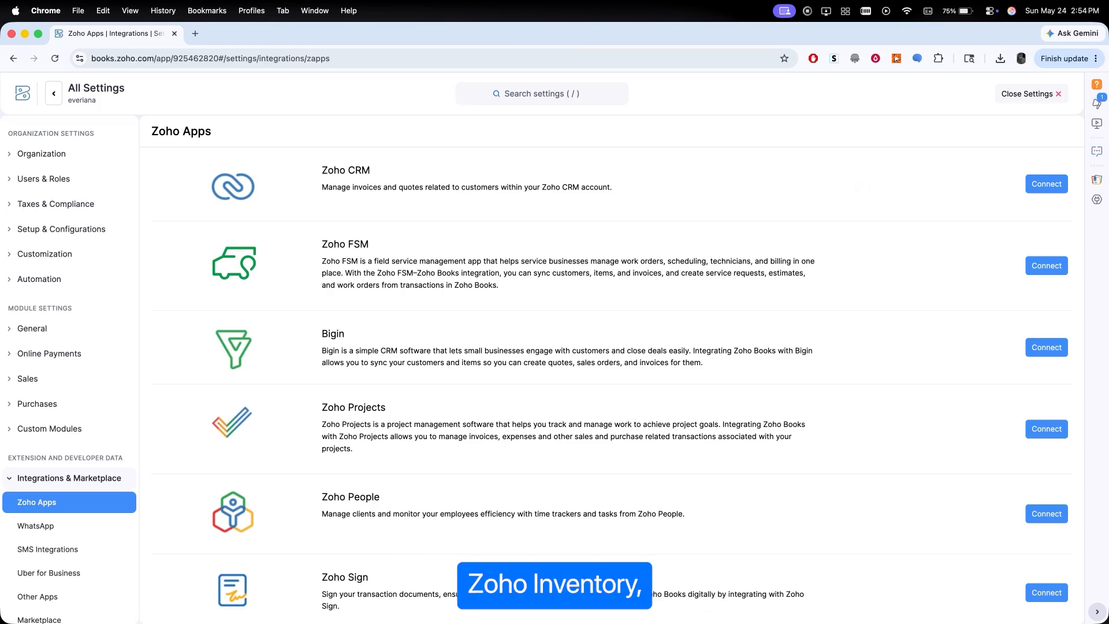
pyautogui.scroll(-6, 694, 449)
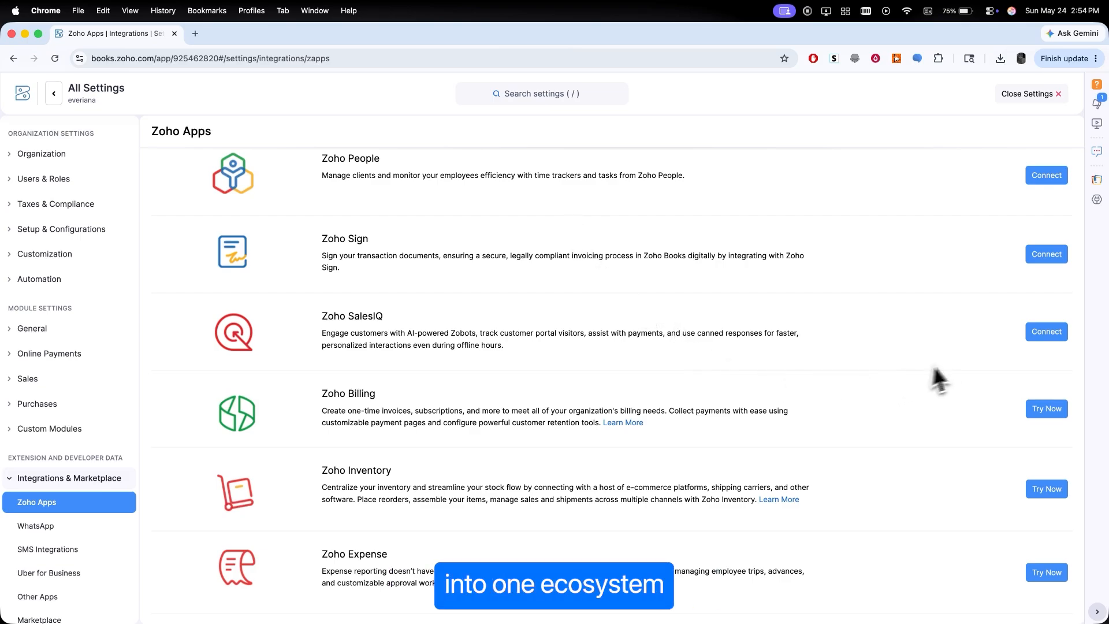
pyautogui.scroll(6, 953, 374)
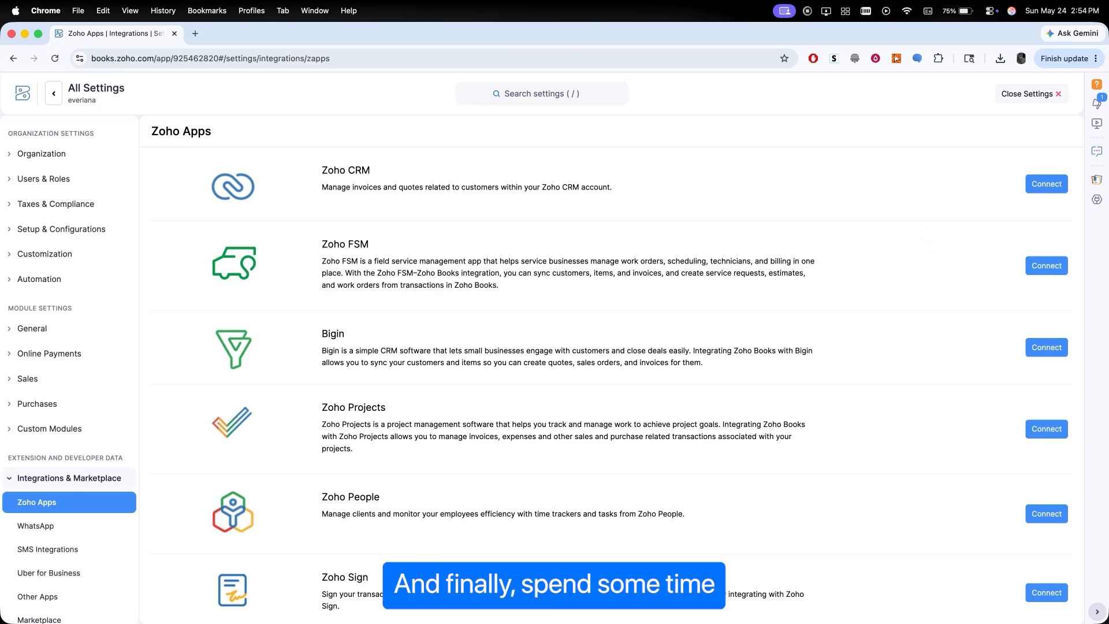
# - Review the Automation settings for workflow actions, workflow rules and schedules, then close settings
pyautogui.click(30, 279)
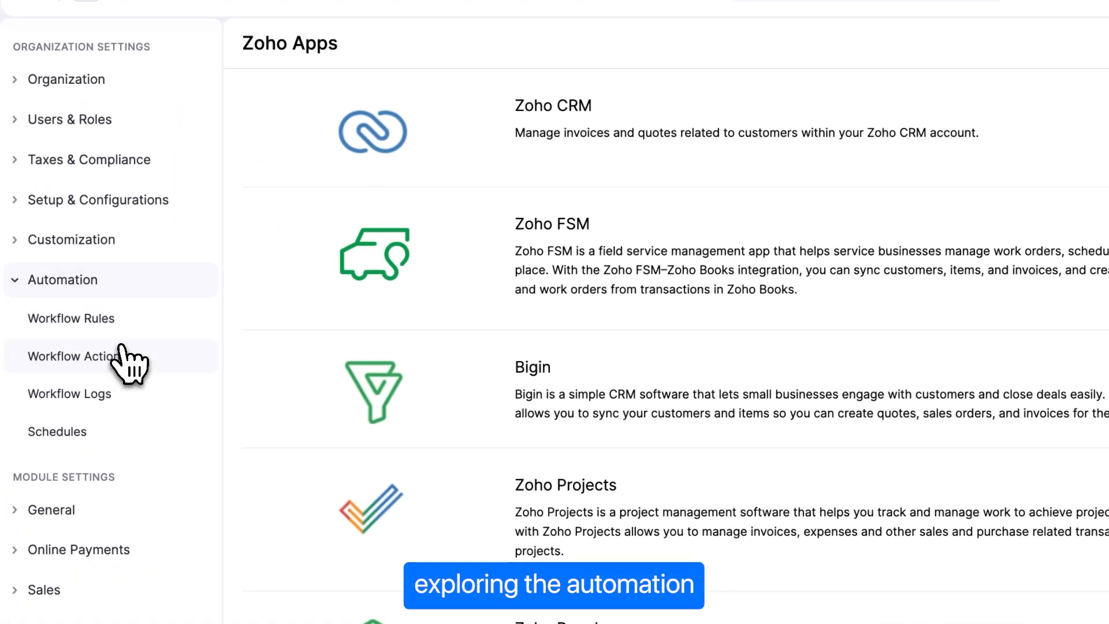
pyautogui.click(77, 324)
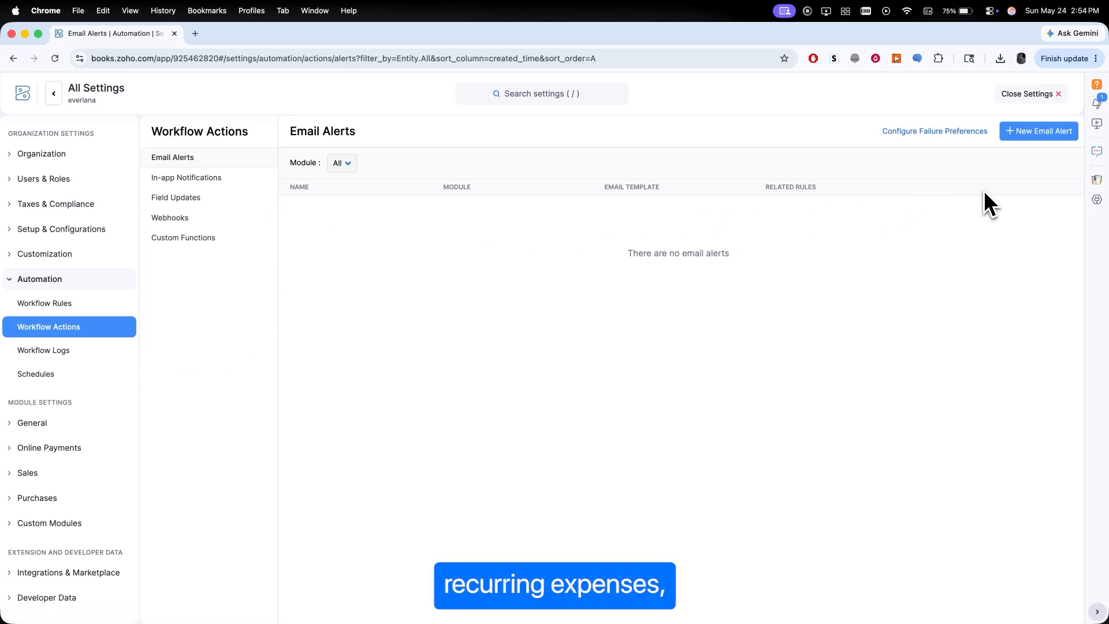
pyautogui.click(68, 305)
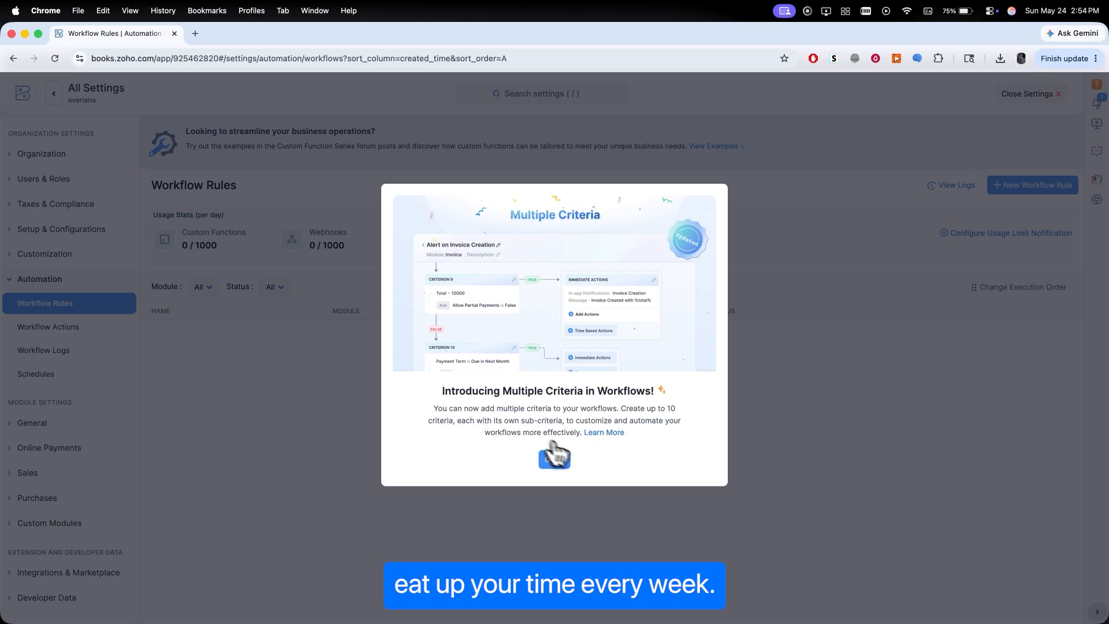
pyautogui.click(553, 460)
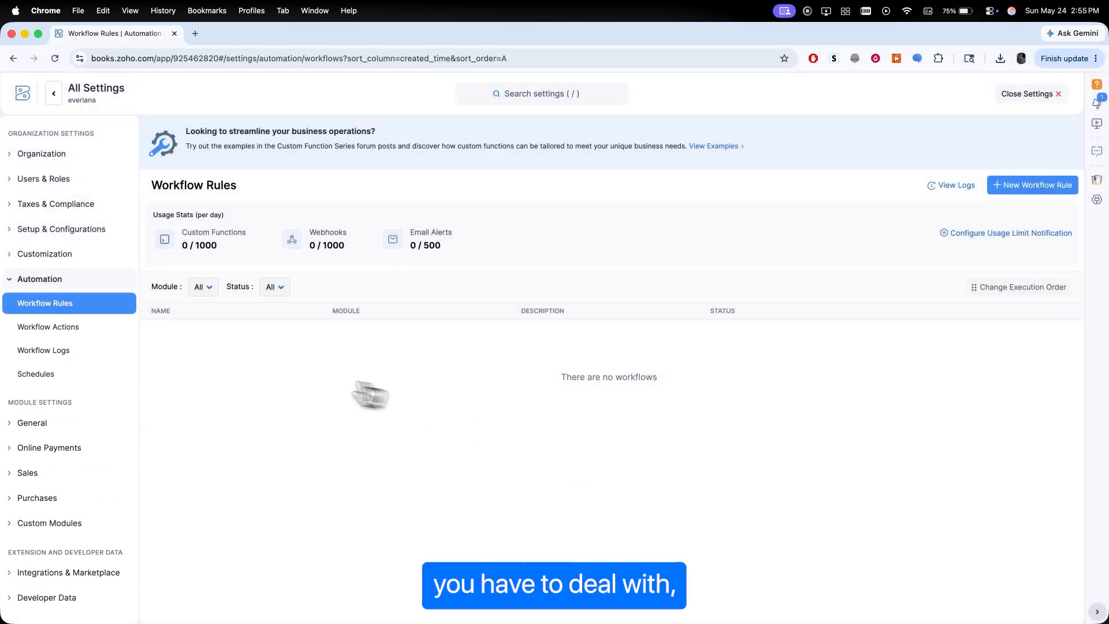
pyautogui.click(26, 380)
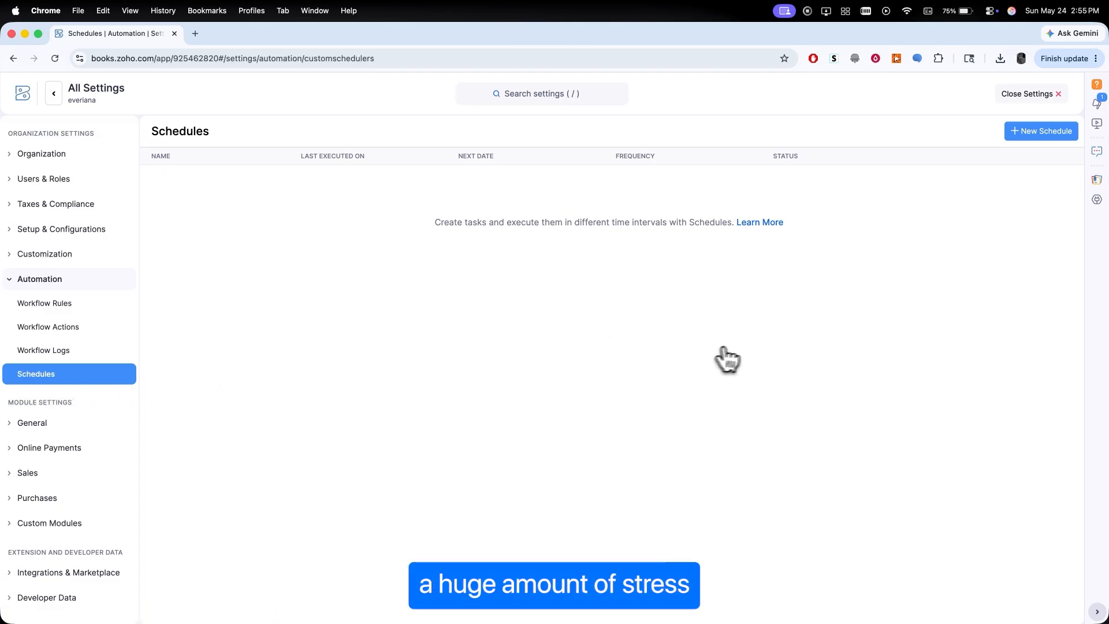
pyautogui.click(54, 93)
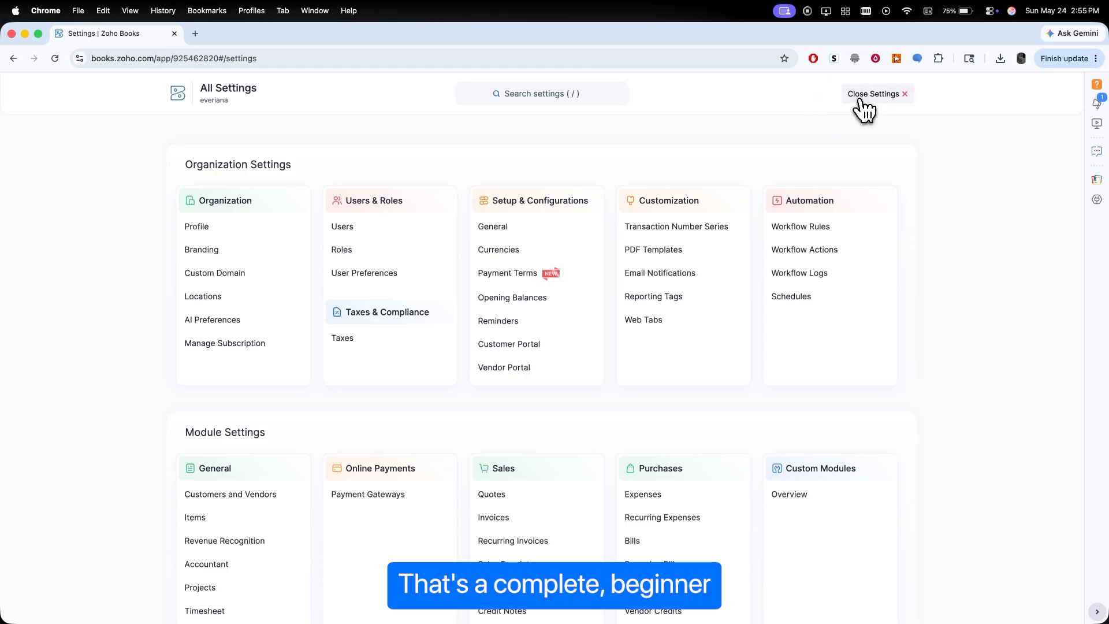
pyautogui.click(864, 101)
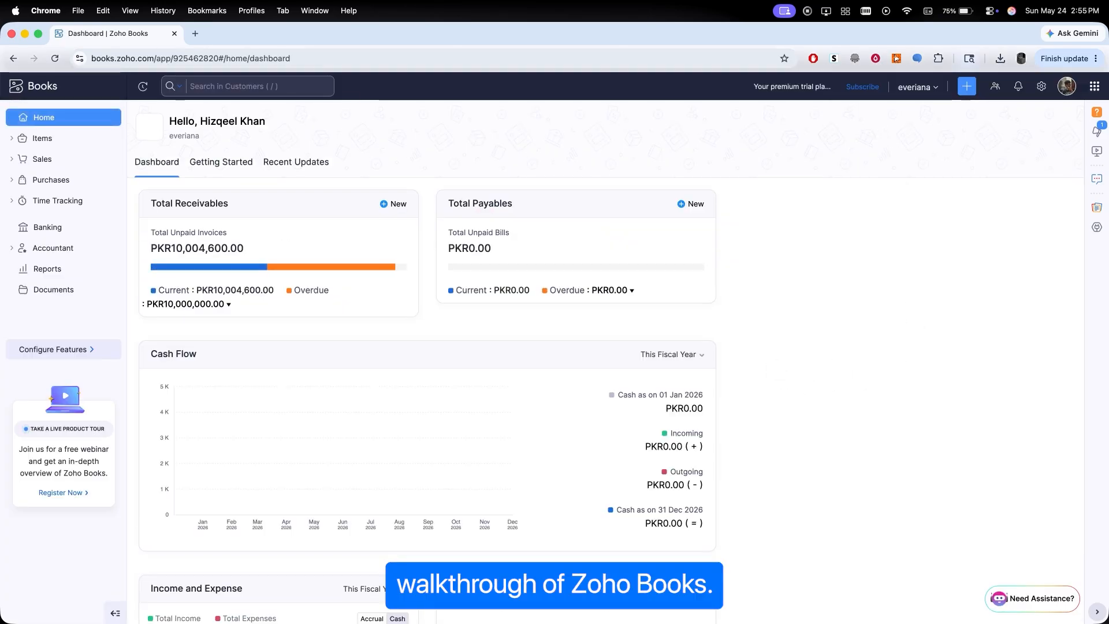